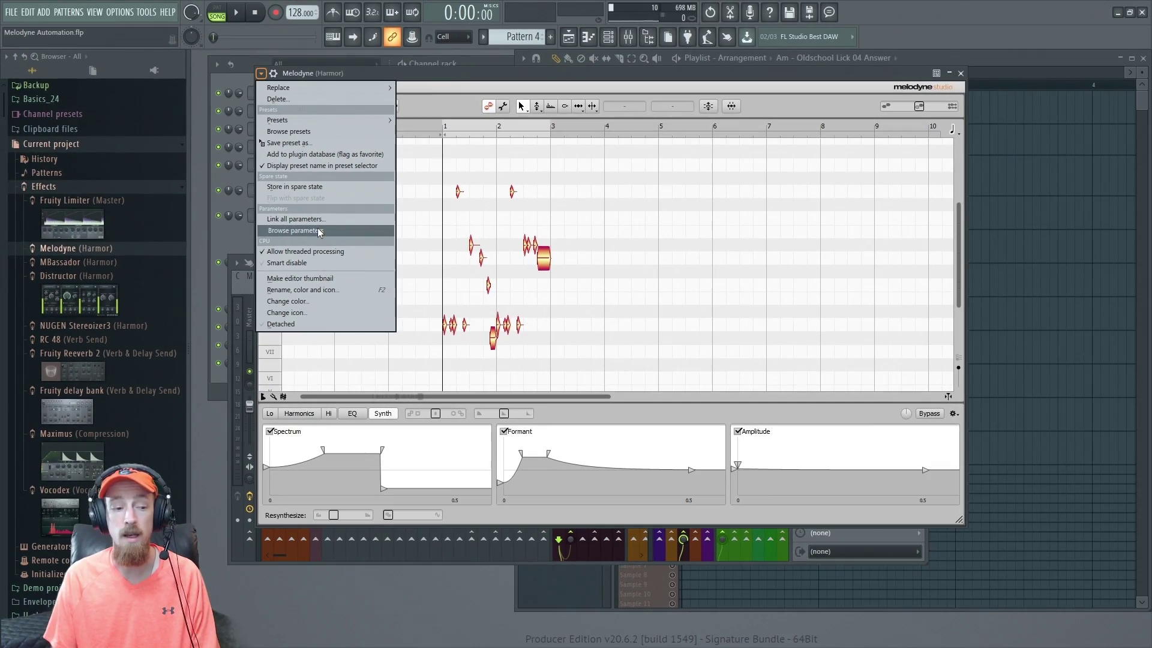
Step: Show Melodyne's Pitch, Formant, Volume and MIDI CC parameters in the browser and scroll through them
{"action": "left_click", "coordinate": [559, 310]}
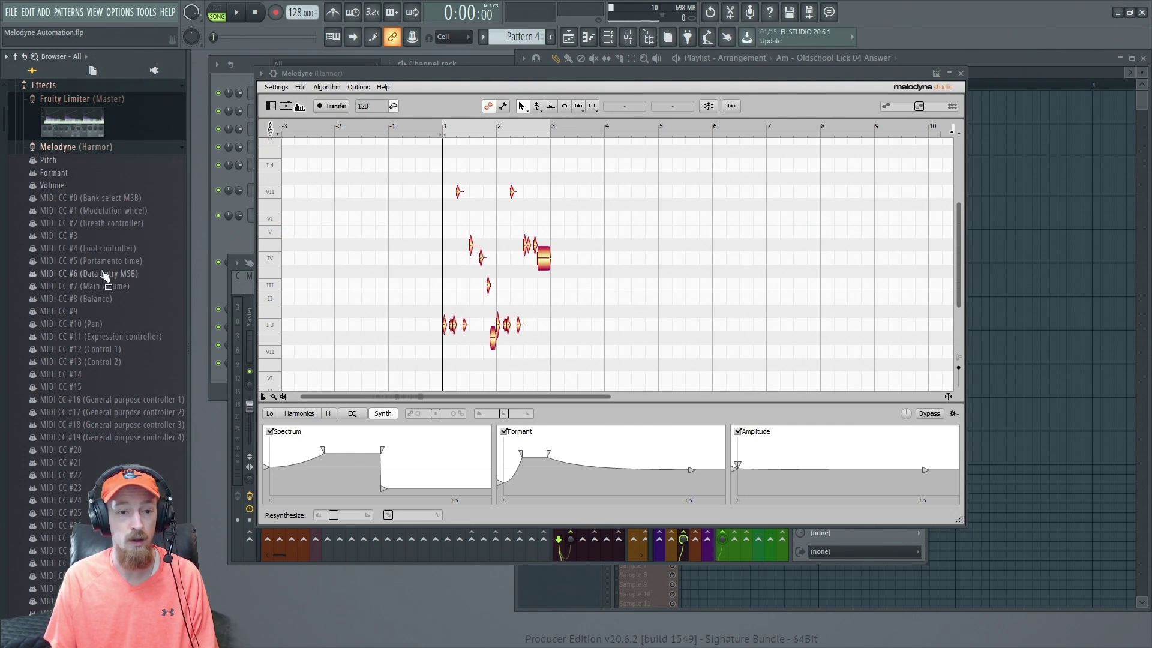
{"action": "scroll", "coordinate": [81, 270], "scroll_direction": "down", "scroll_amount": 8}
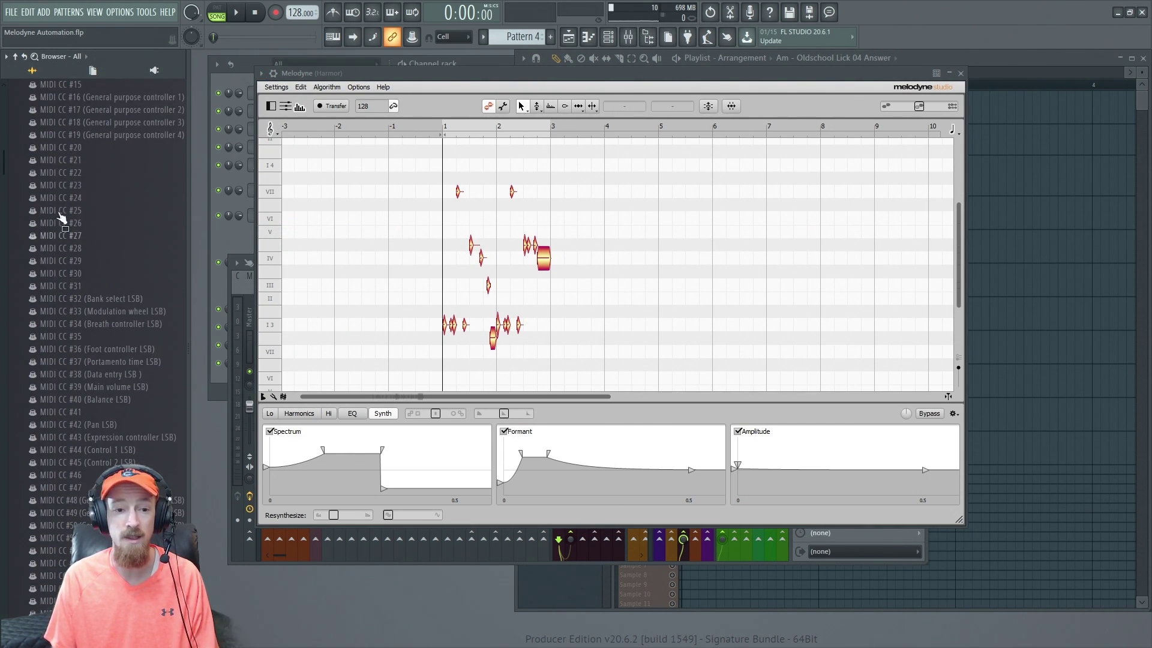
{"action": "scroll", "coordinate": [144, 186], "scroll_direction": "up", "scroll_amount": 10}
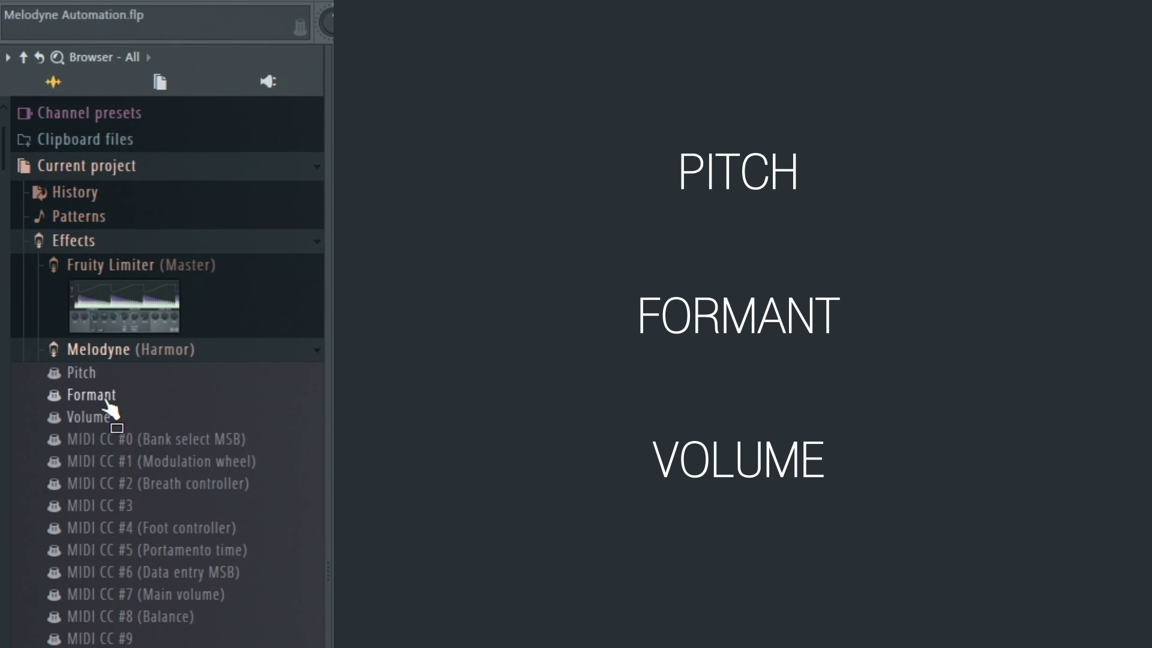
{"action": "left_click", "coordinate": [201, 356]}
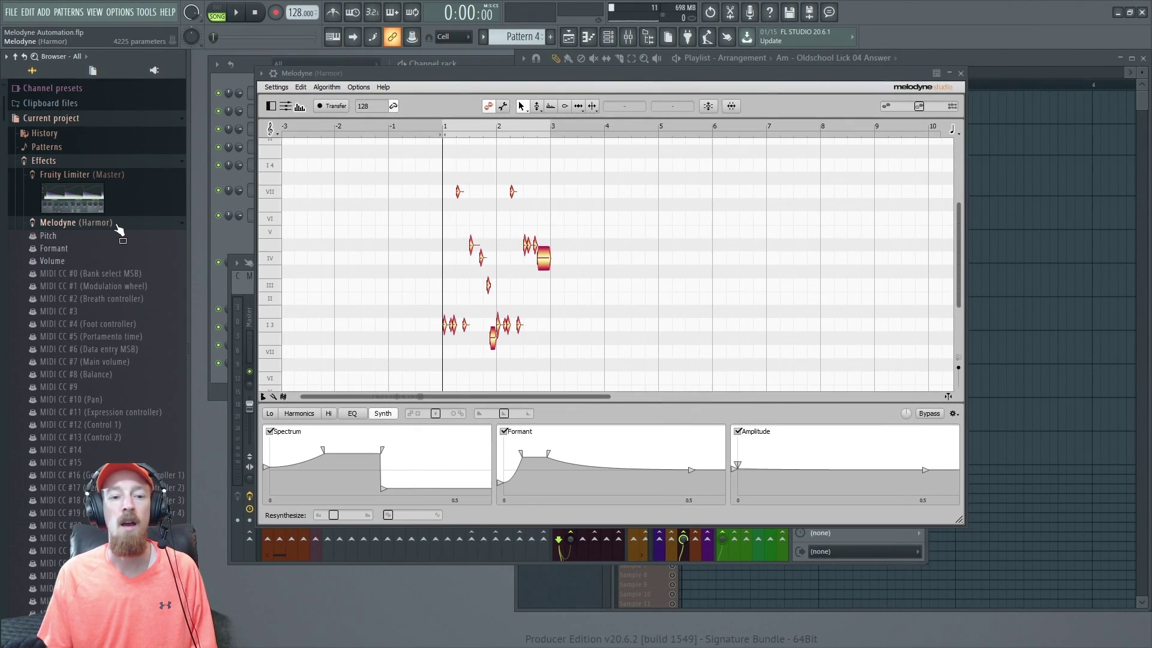
Step: Collapse the Melodyne parameter and current project folders in the browser and bring the playlist forward
{"action": "left_click", "coordinate": [117, 227]}
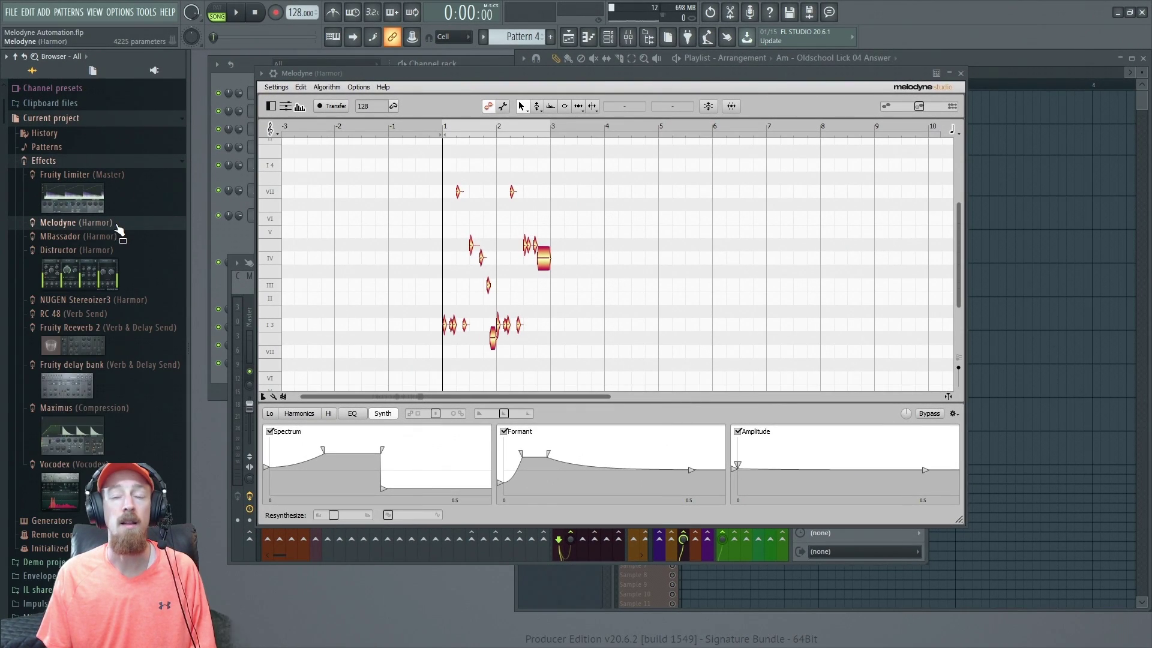
{"action": "left_click", "coordinate": [116, 121]}
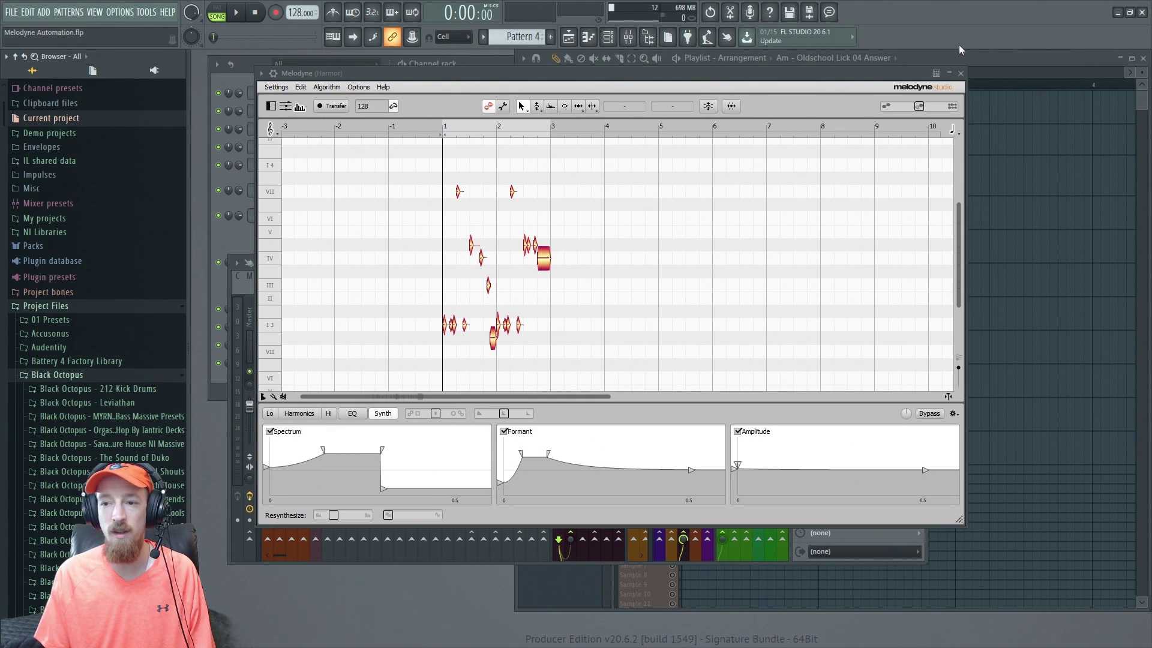
{"action": "left_click", "coordinate": [991, 54]}
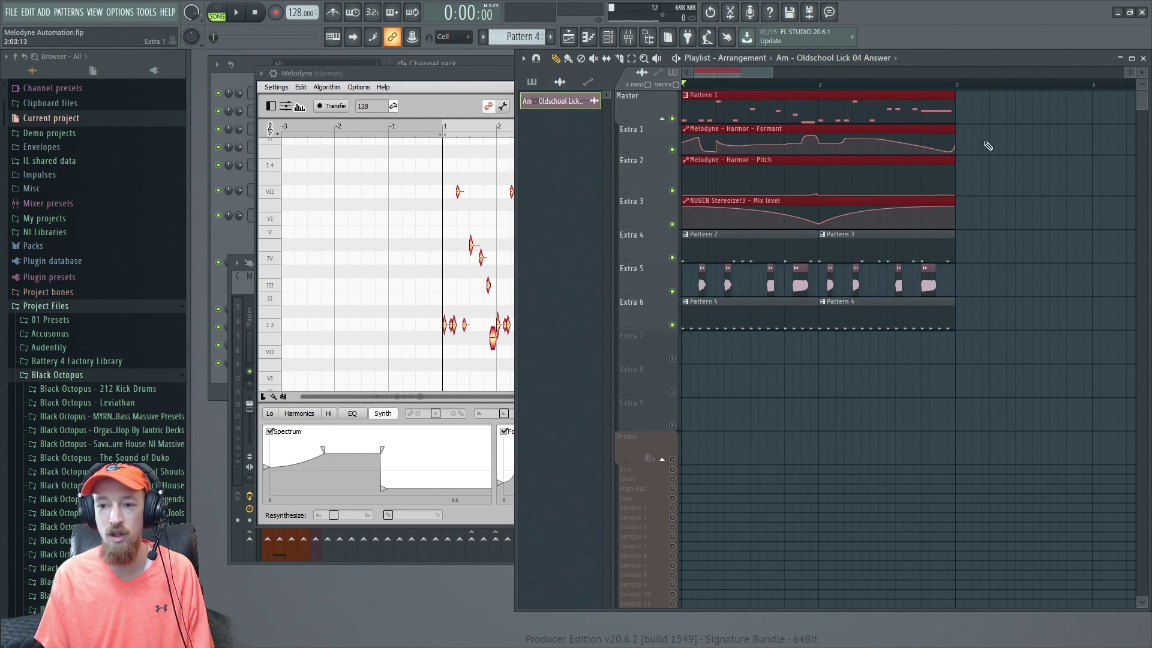
{"action": "left_click_drag", "start_coordinate": [992, 144], "coordinate": [815, 183]}
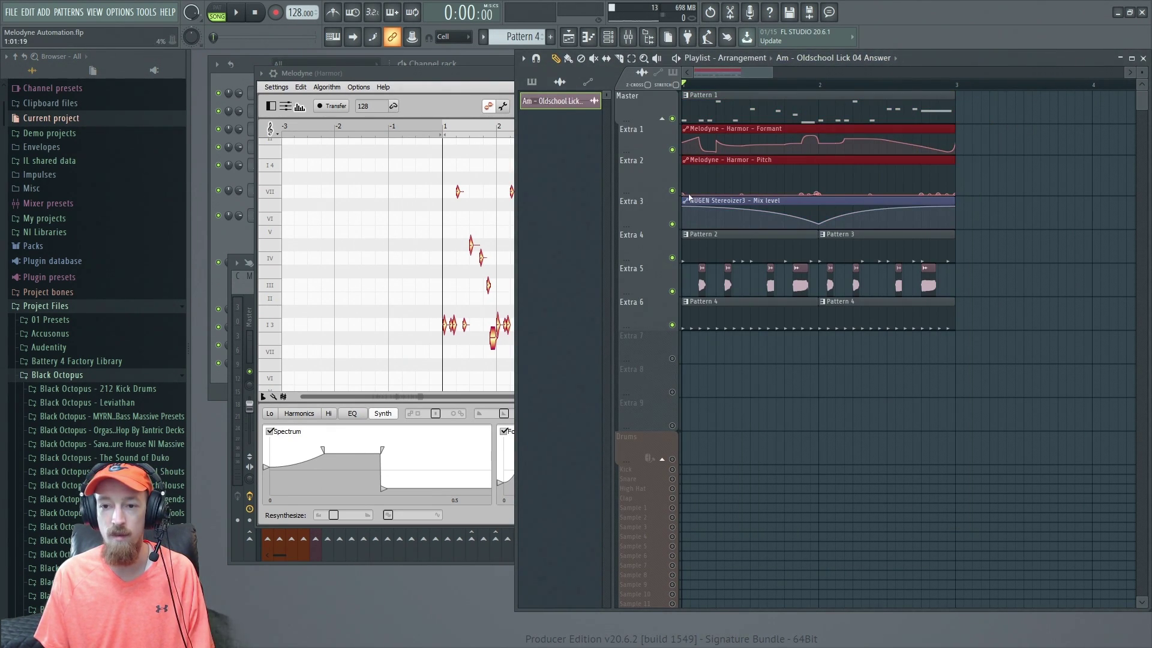
Step: Solo the top Pattern 1 track, close Melodyne, and audition the soloed synth phrase
{"action": "right_click", "coordinate": [673, 120]}
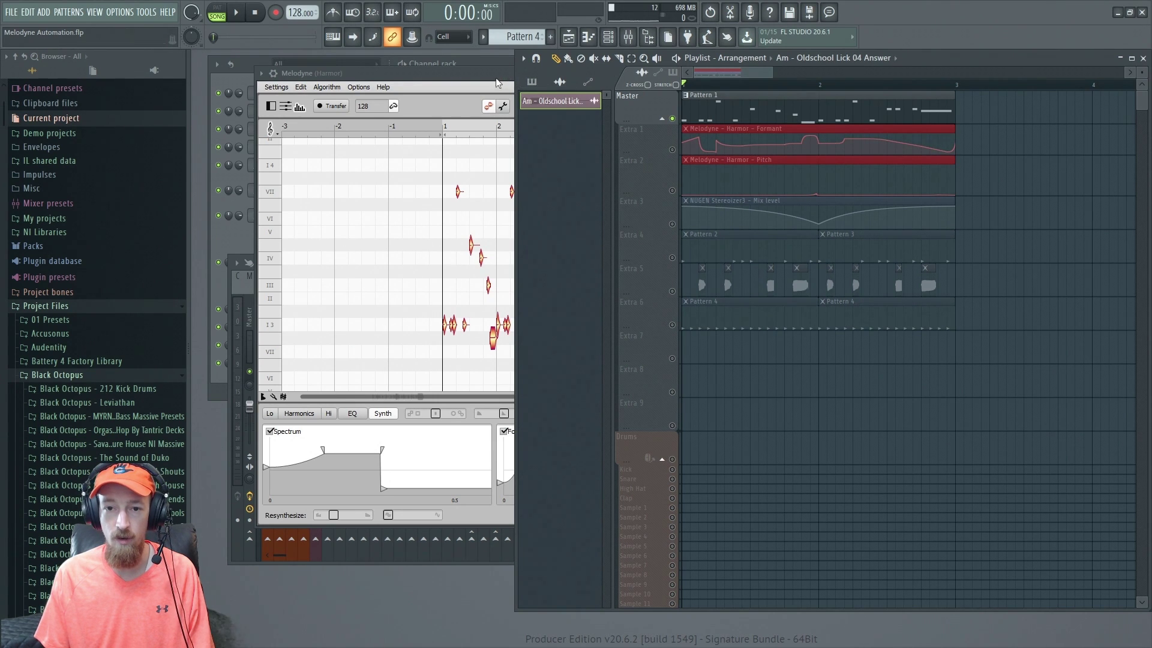
{"action": "left_click", "coordinate": [880, 88]}
{"action": "left_click", "coordinate": [961, 73]}
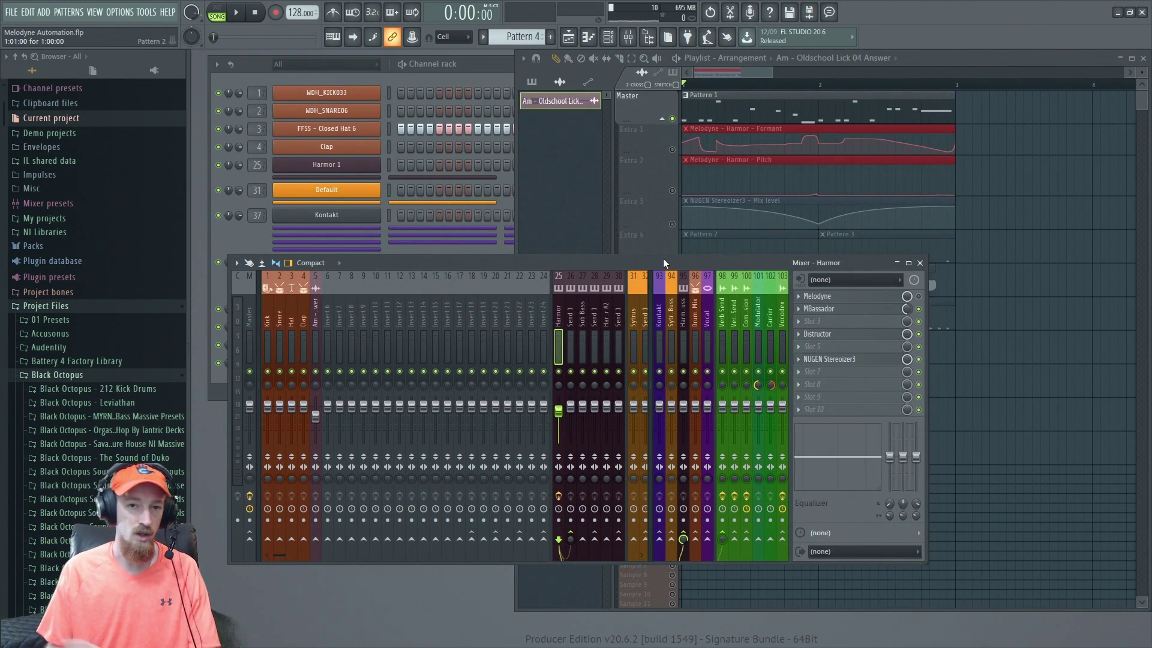
{"action": "left_click", "coordinate": [740, 73]}
{"action": "key", "text": "space"}
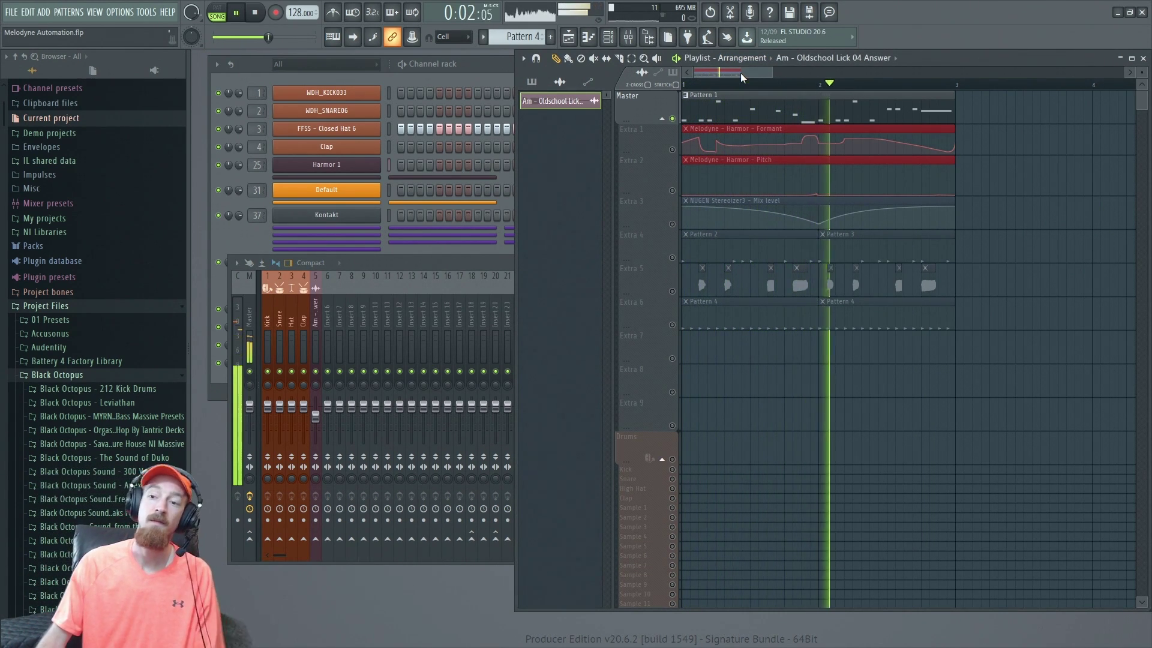
{"action": "key", "text": "space"}
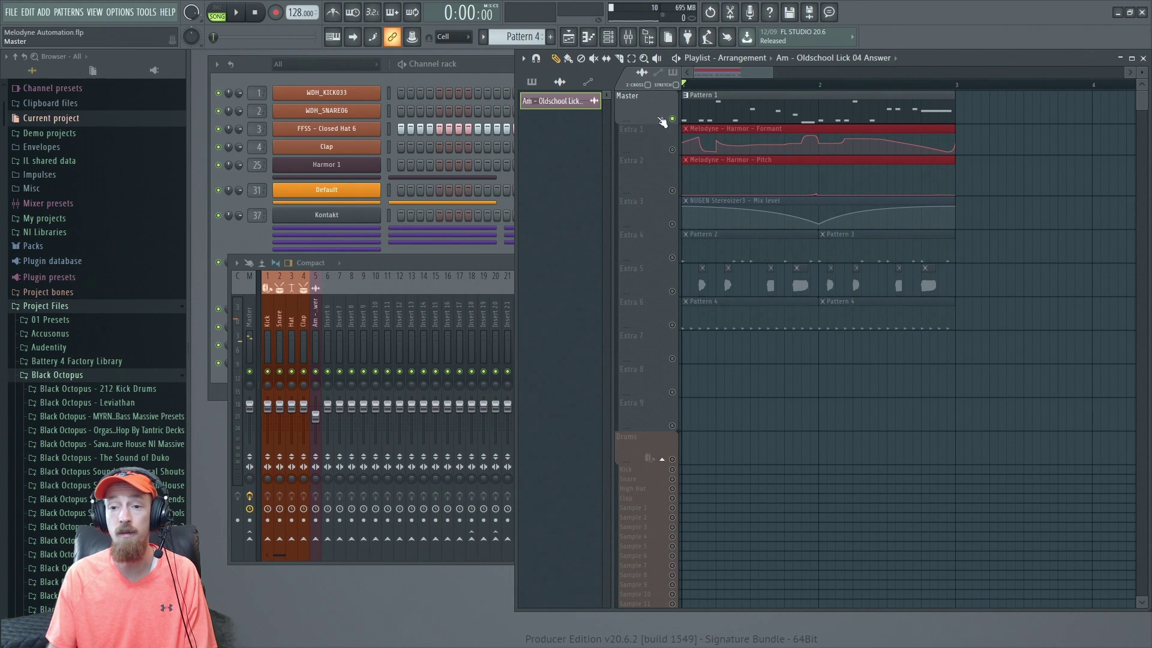
{"action": "left_click", "coordinate": [477, 260]}
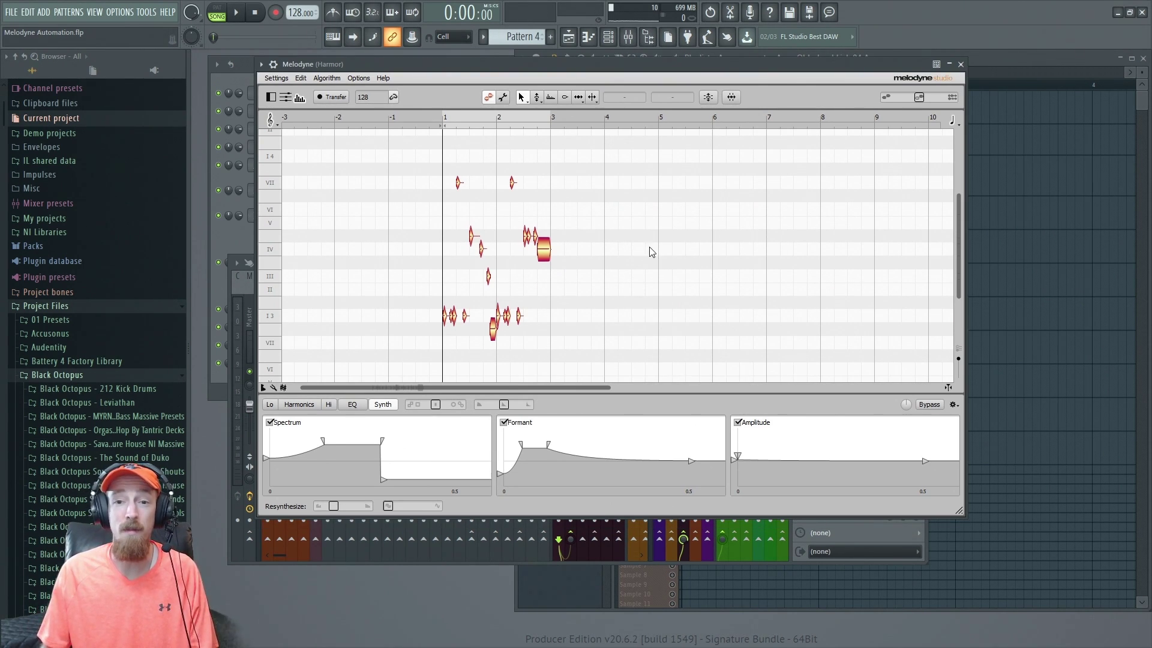
{"action": "left_click", "coordinate": [961, 64]}
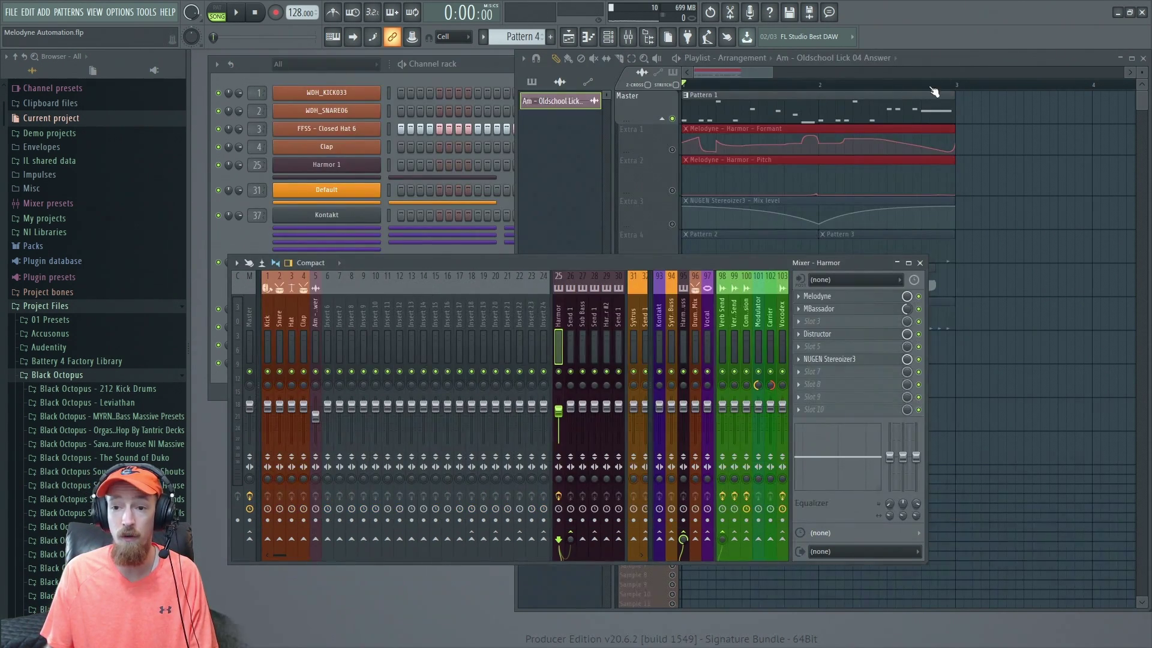
{"action": "left_click", "coordinate": [675, 153]}
{"action": "left_click", "coordinate": [672, 117]}
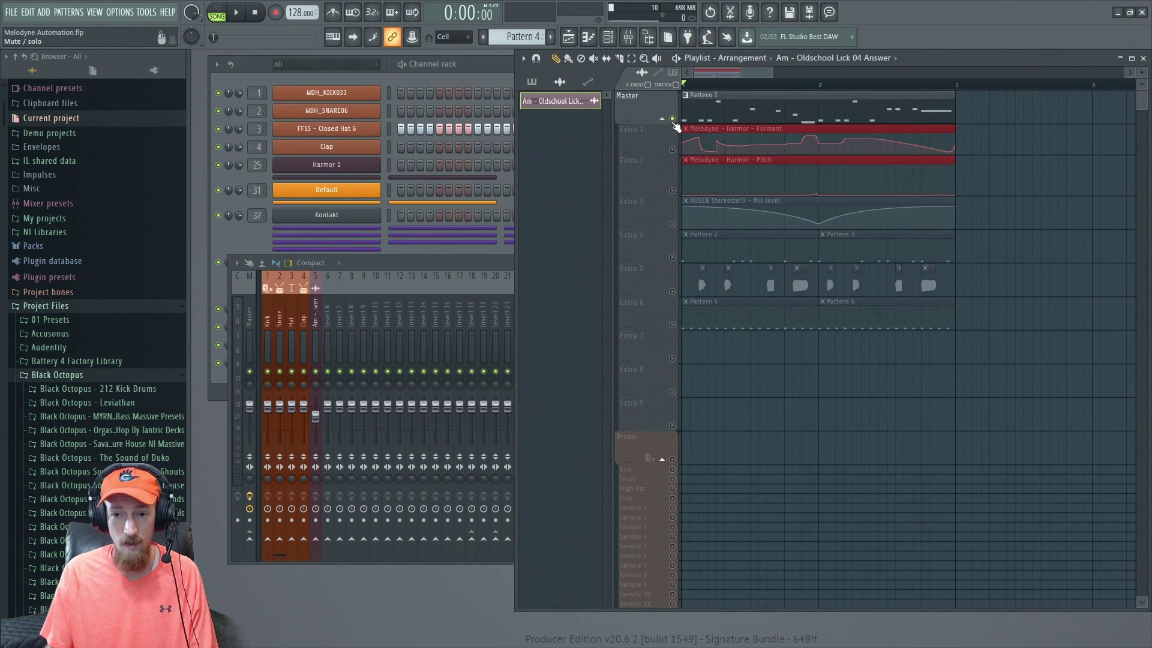
{"action": "left_click", "coordinate": [477, 262]}
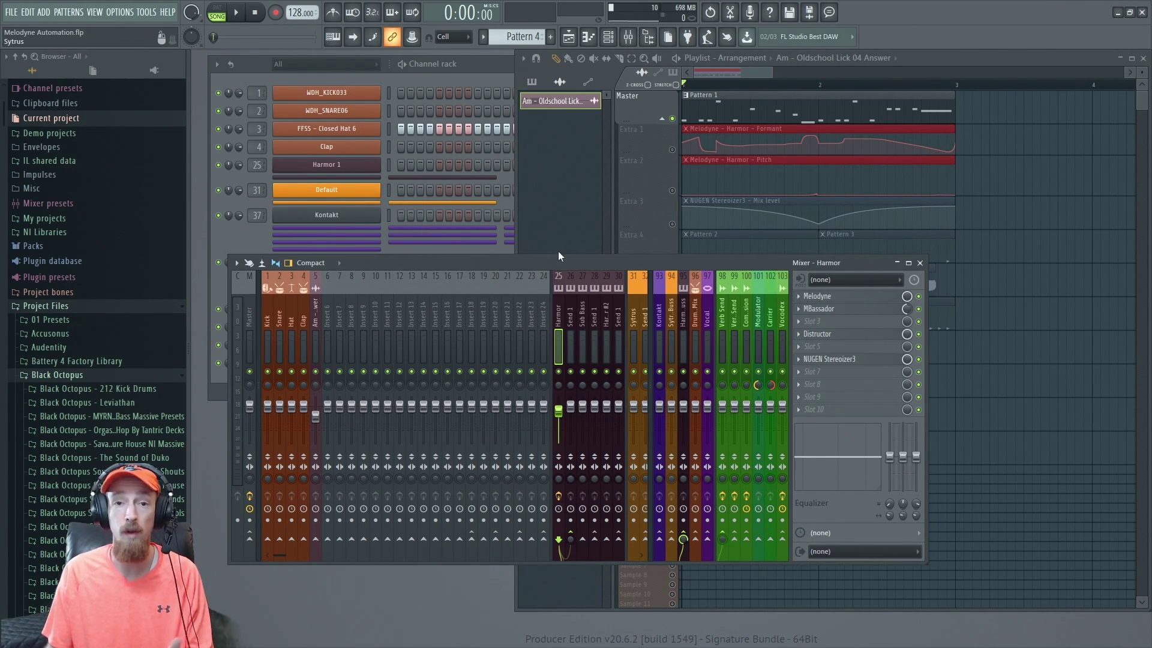
{"action": "left_click", "coordinate": [842, 299]}
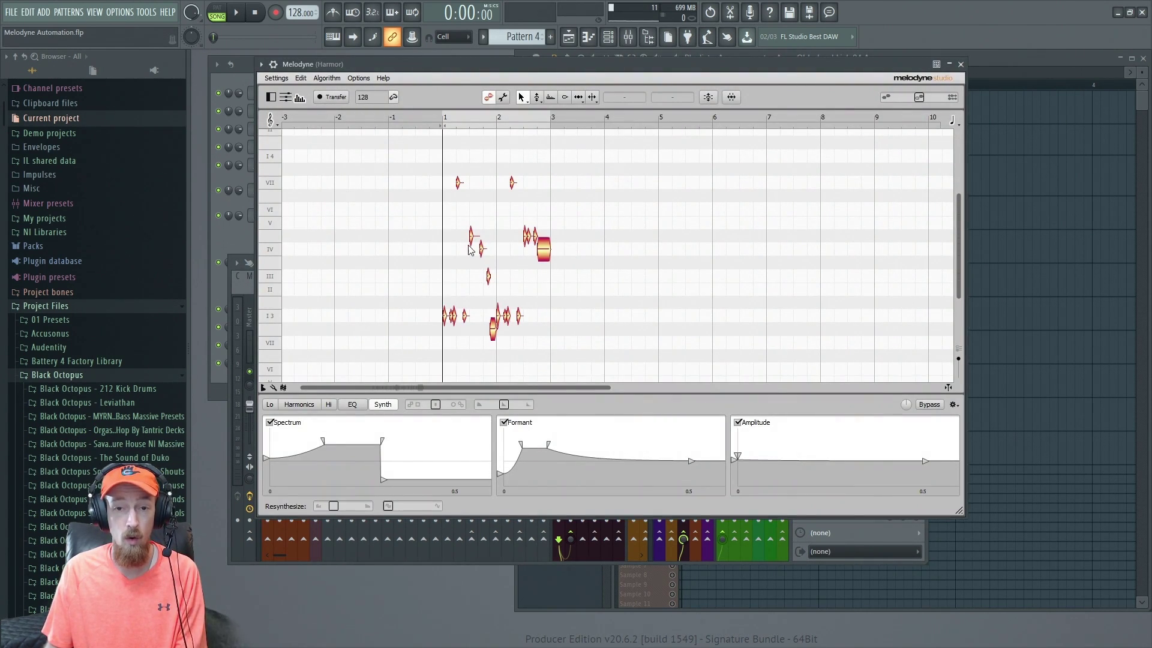
{"action": "left_click", "coordinate": [961, 64]}
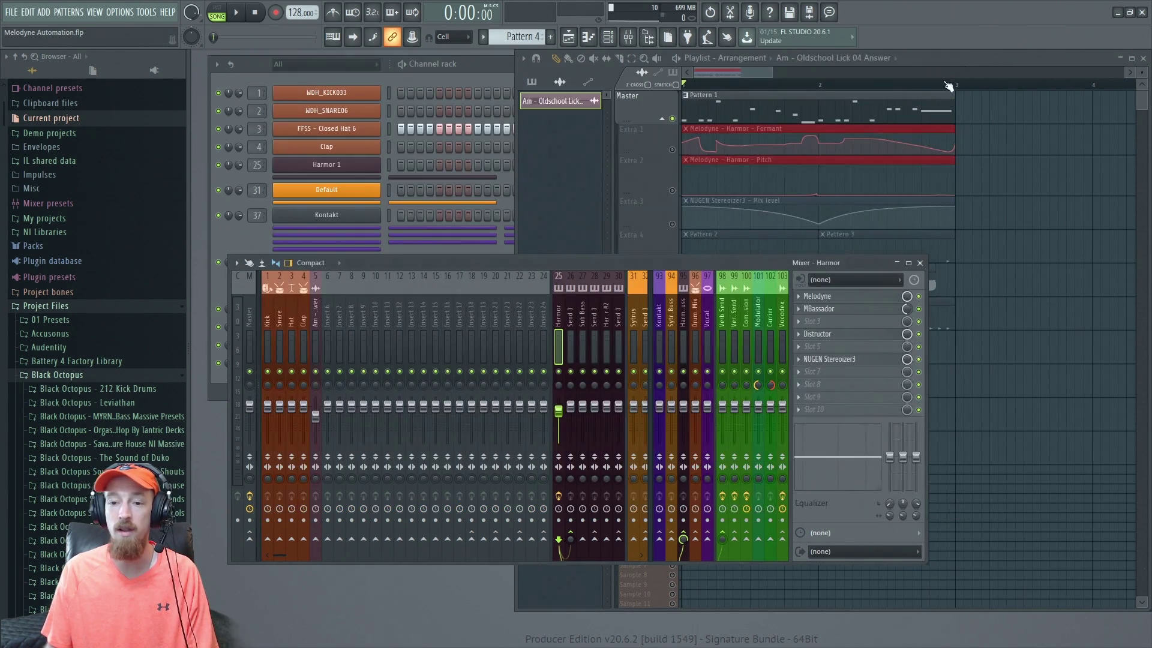
{"action": "key", "text": "space"}
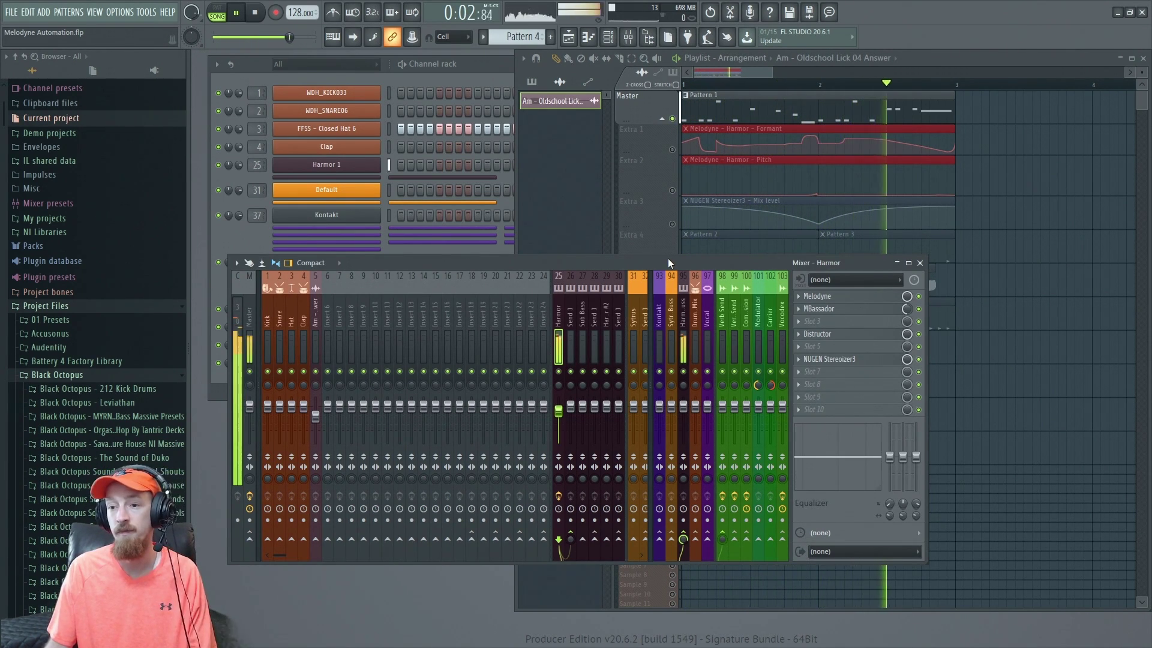
{"action": "key", "text": "space"}
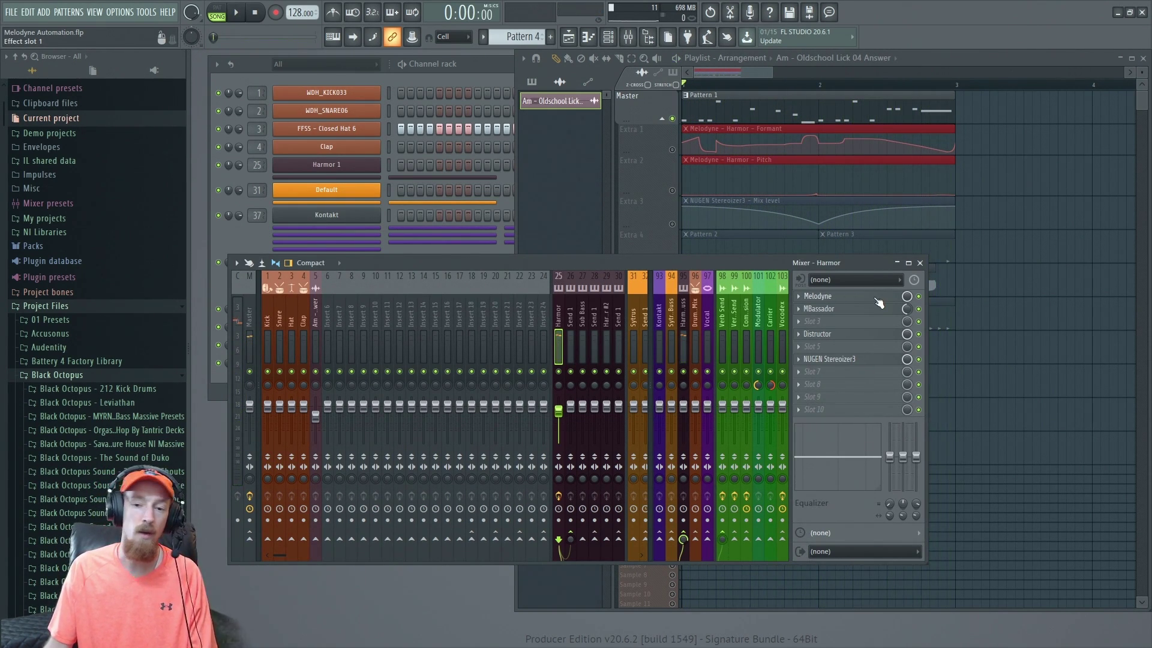
{"action": "left_click", "coordinate": [873, 297]}
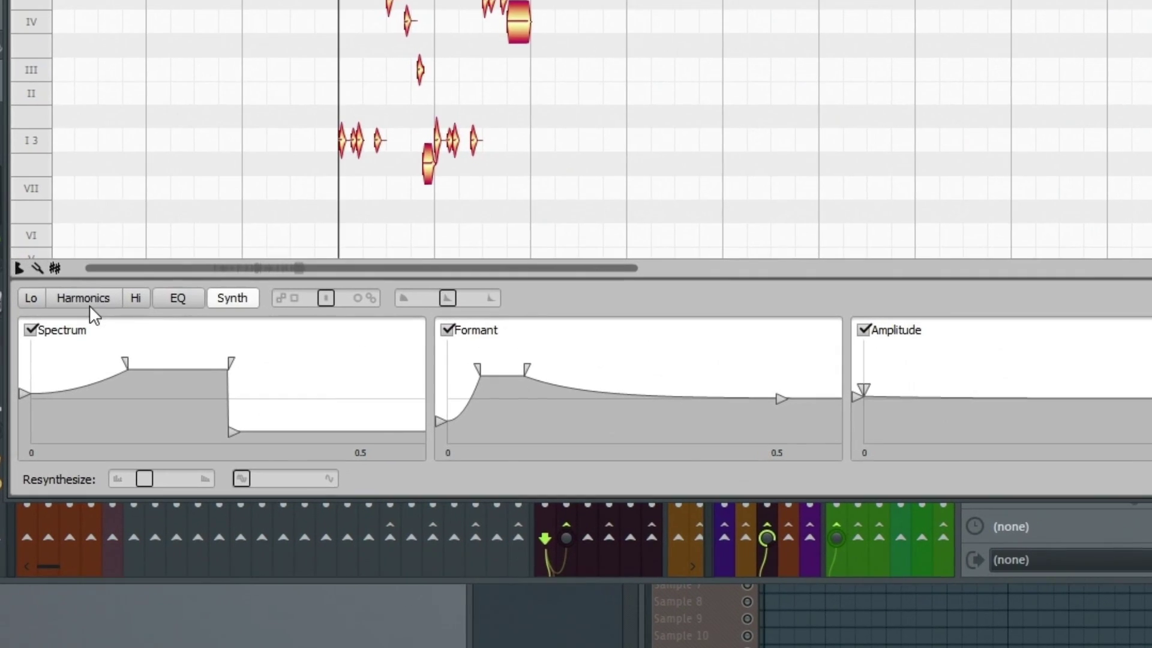
Step: Audition the Harmonics Contour raised to +100% and lowered again, then untick Spectrum in the Synth panel
{"action": "left_click", "coordinate": [303, 406]}
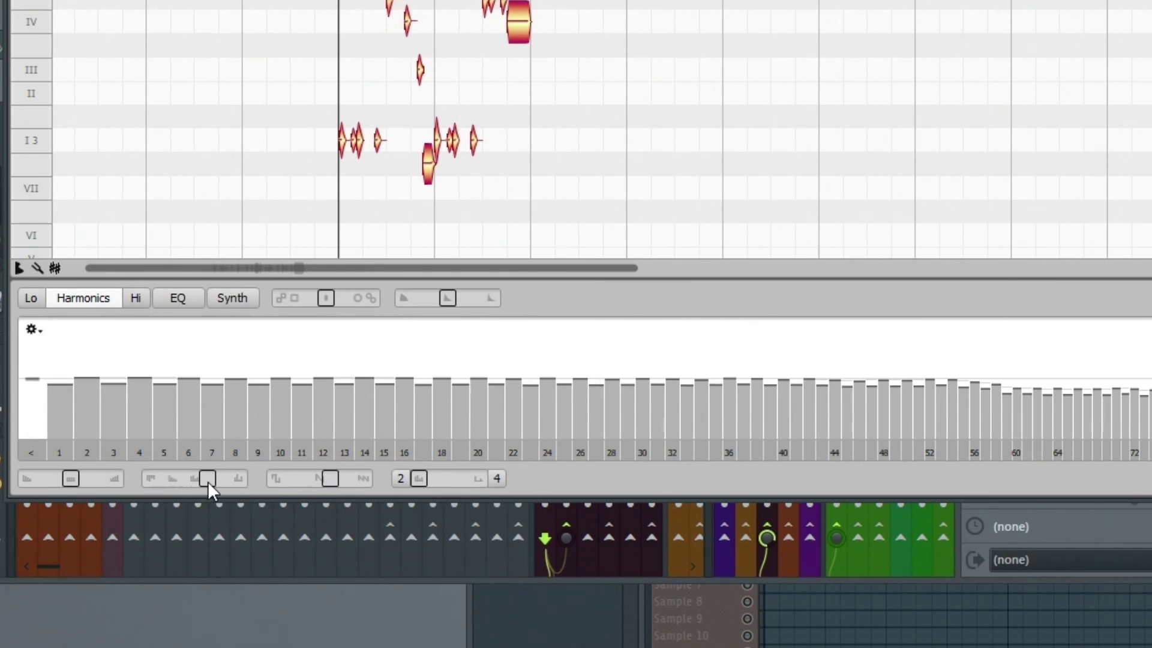
{"action": "left_click_drag", "start_coordinate": [203, 481], "coordinate": [240, 481]}
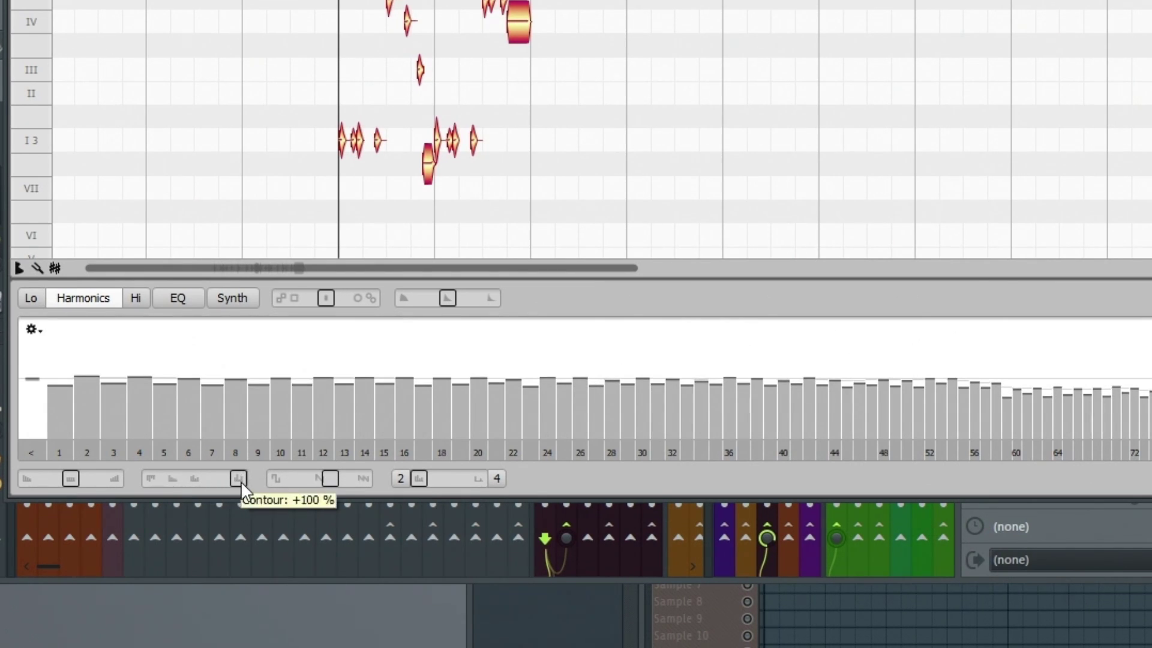
{"action": "key", "text": "space"}
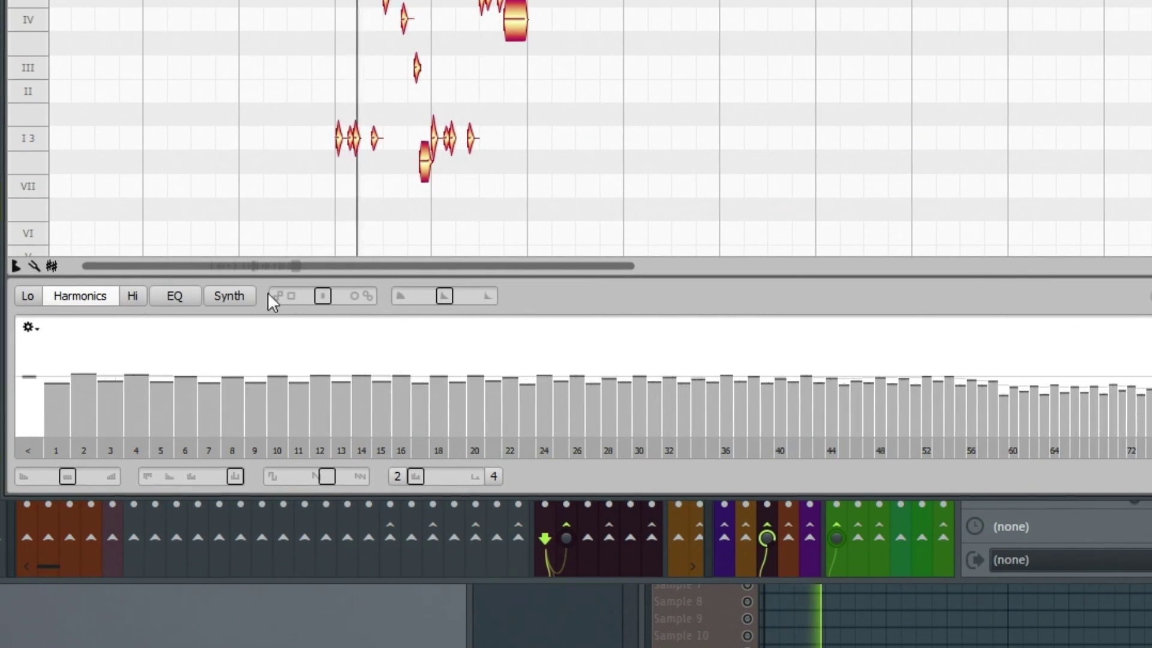
{"action": "left_click_drag", "start_coordinate": [235, 479], "coordinate": [204, 478]}
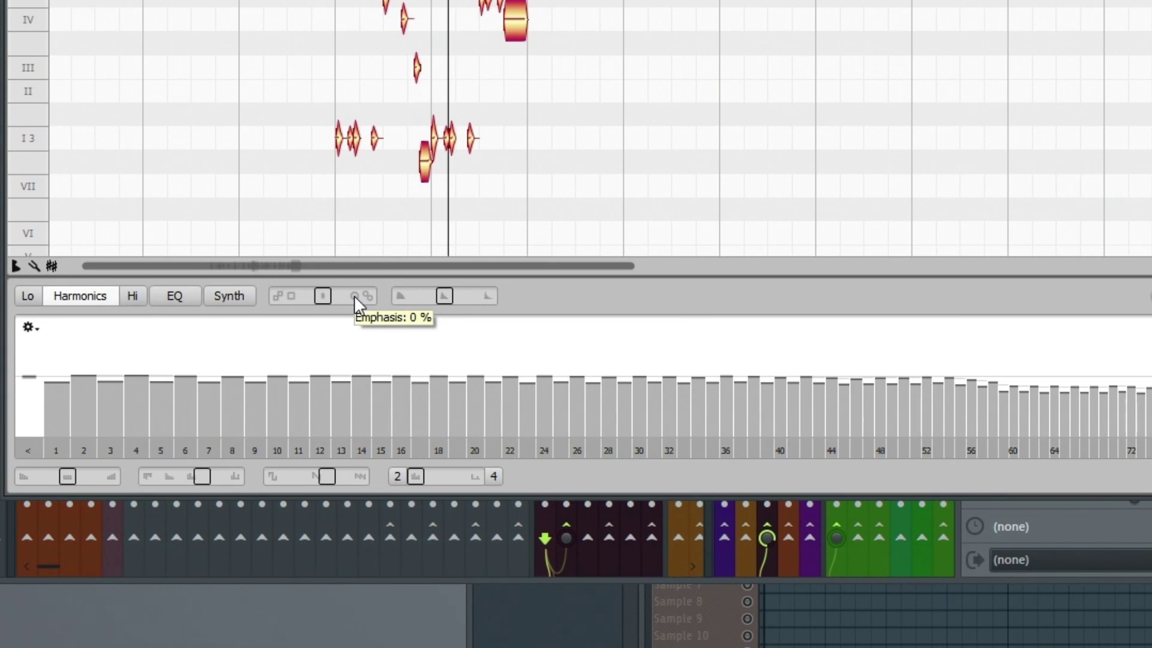
{"action": "left_click", "coordinate": [231, 296]}
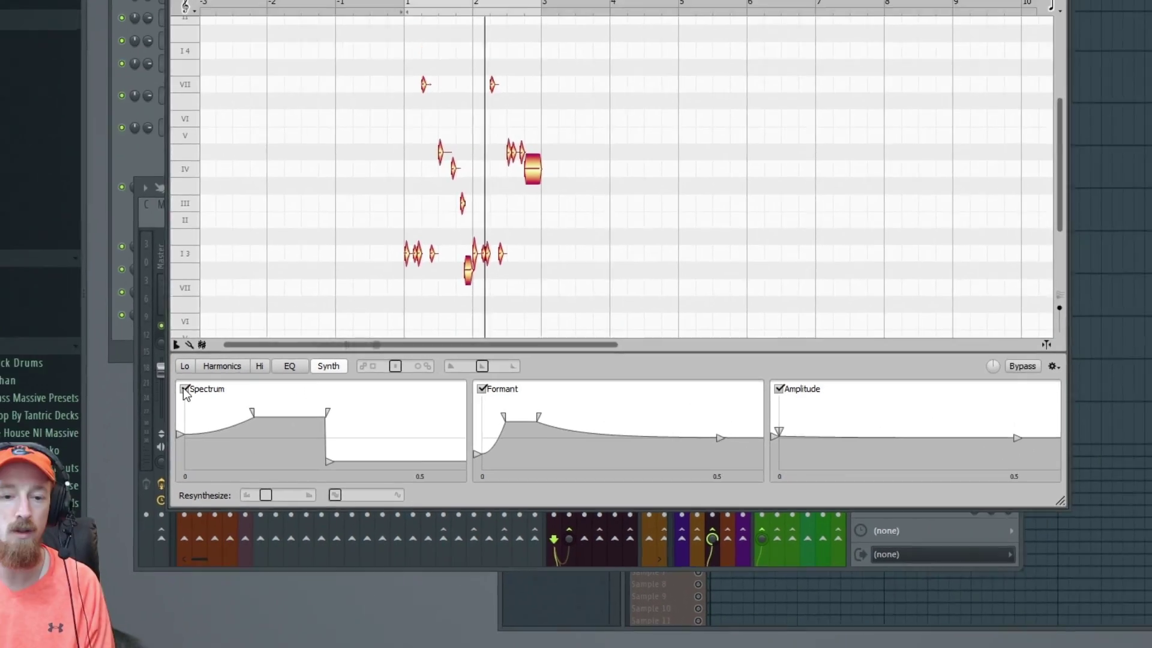
{"action": "left_click", "coordinate": [28, 328]}
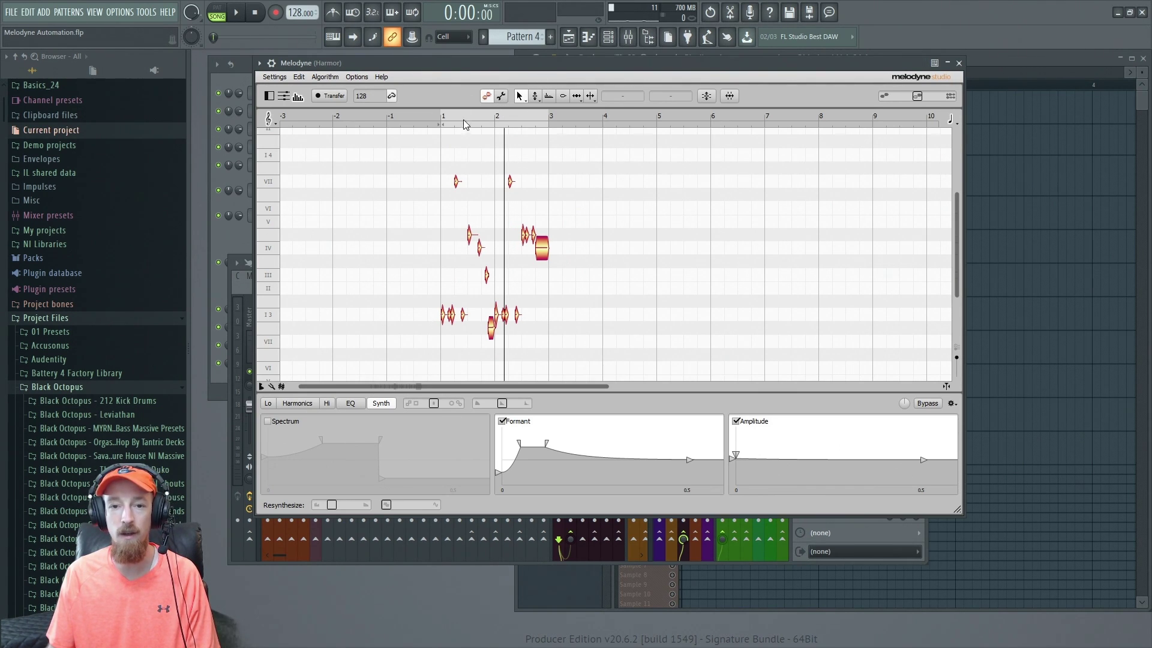
{"action": "key", "text": "space"}
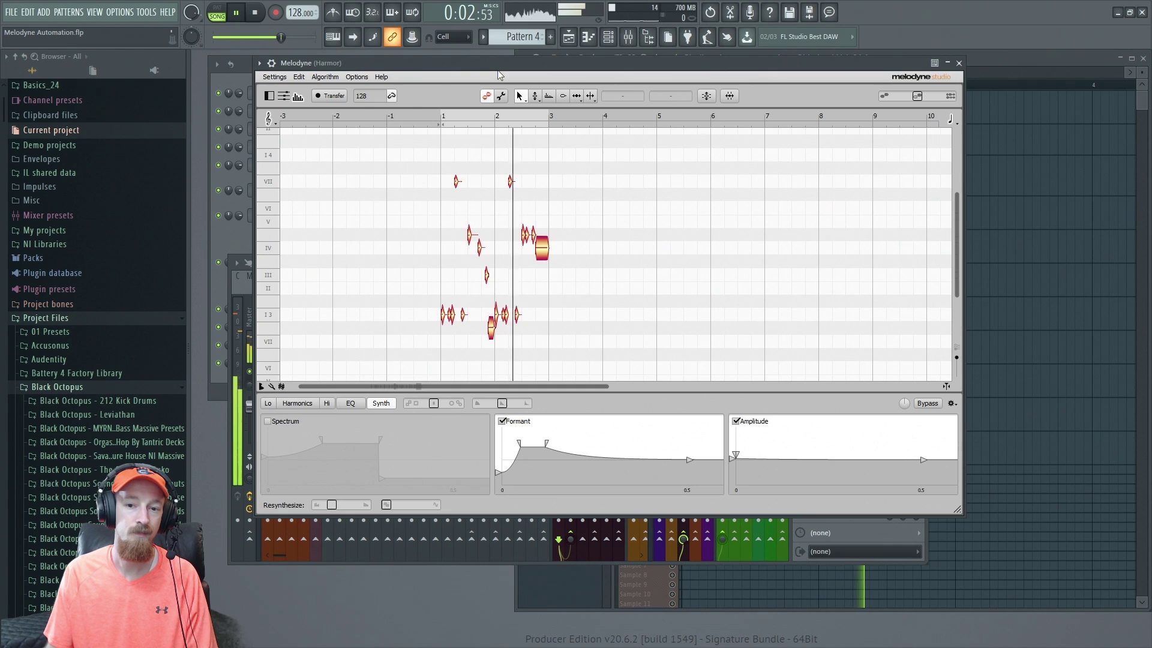
{"action": "key", "text": "space"}
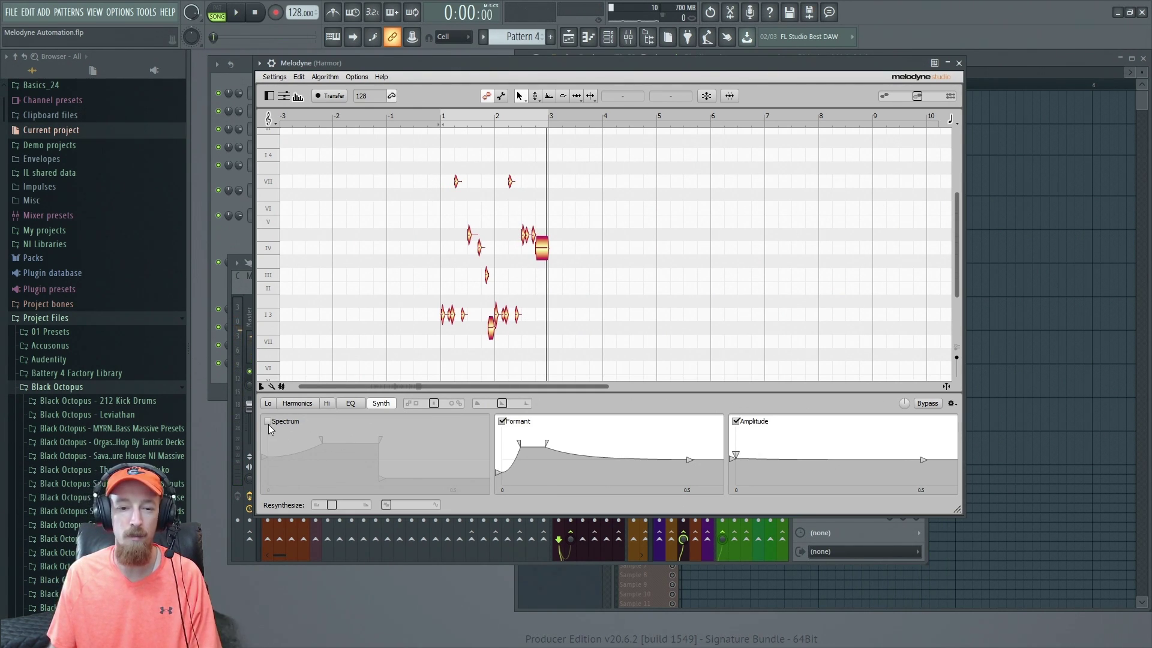
{"action": "left_click", "coordinate": [268, 422]}
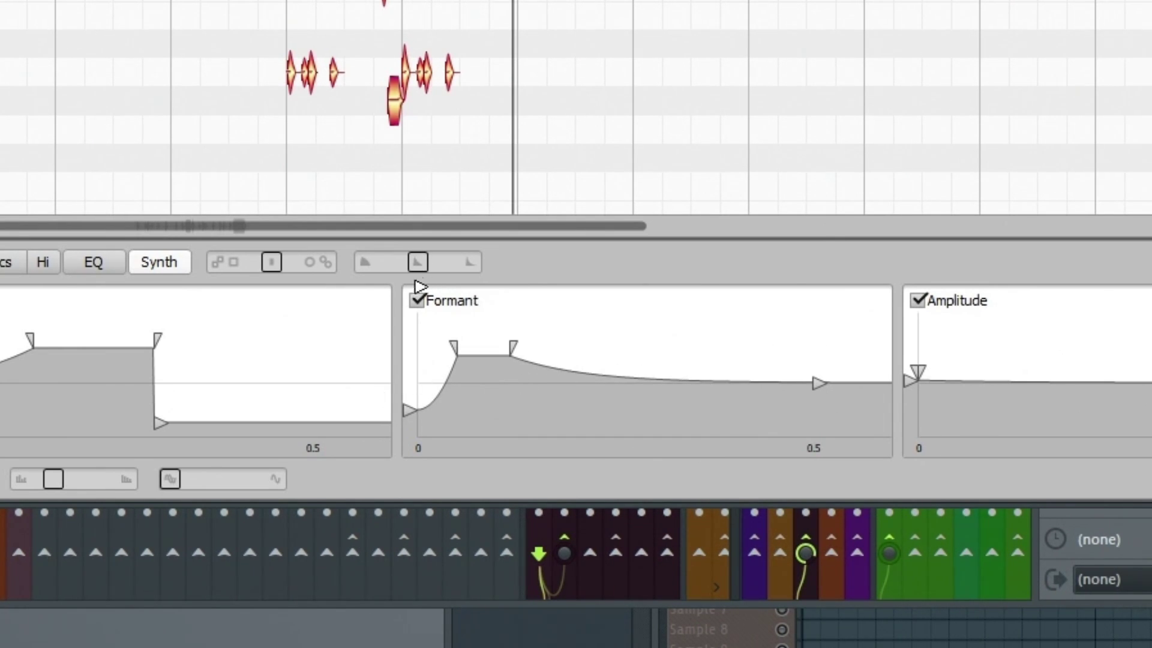
Step: Turn Melodyne's Formant curve off during playback, stop, then switch Formant back on
{"action": "left_click", "coordinate": [419, 301]}
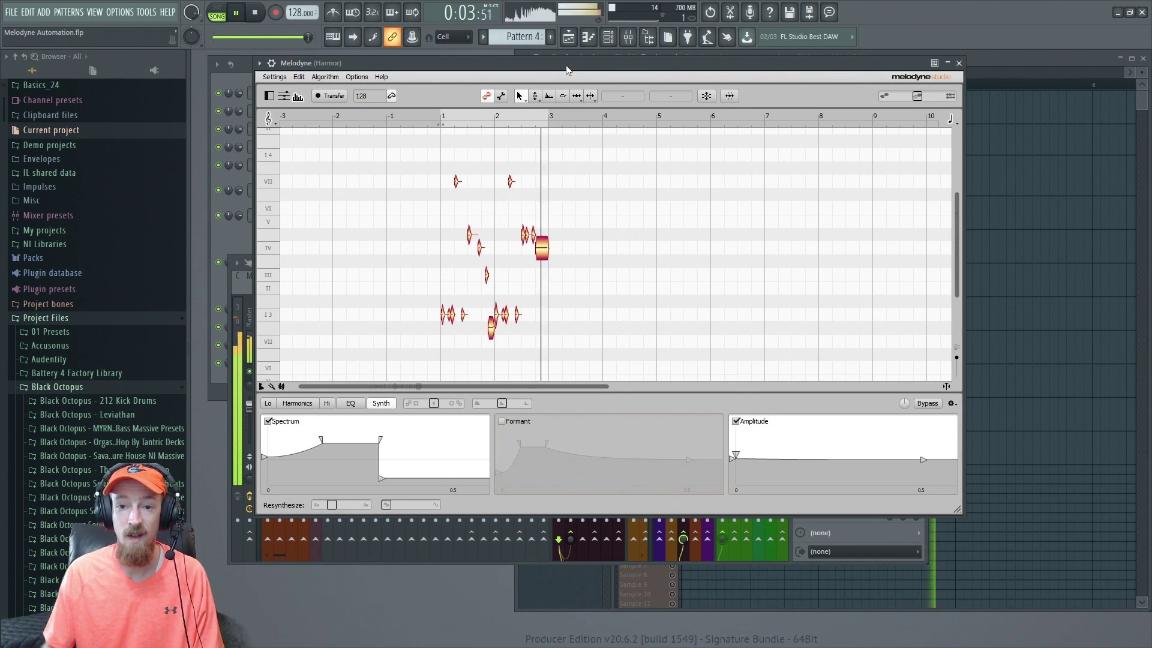
{"action": "key", "text": "space"}
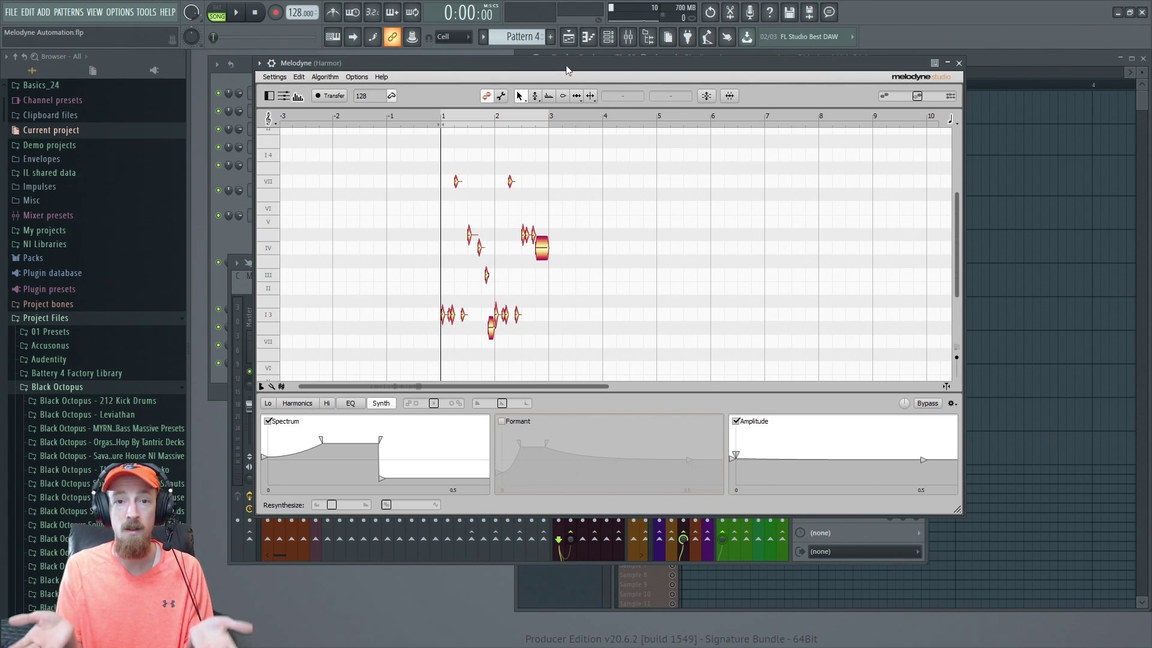
{"action": "left_click", "coordinate": [502, 421]}
Step: Play the harmony with Formant on, then off, then on again to compare the formant shaping
{"action": "key", "text": "space"}
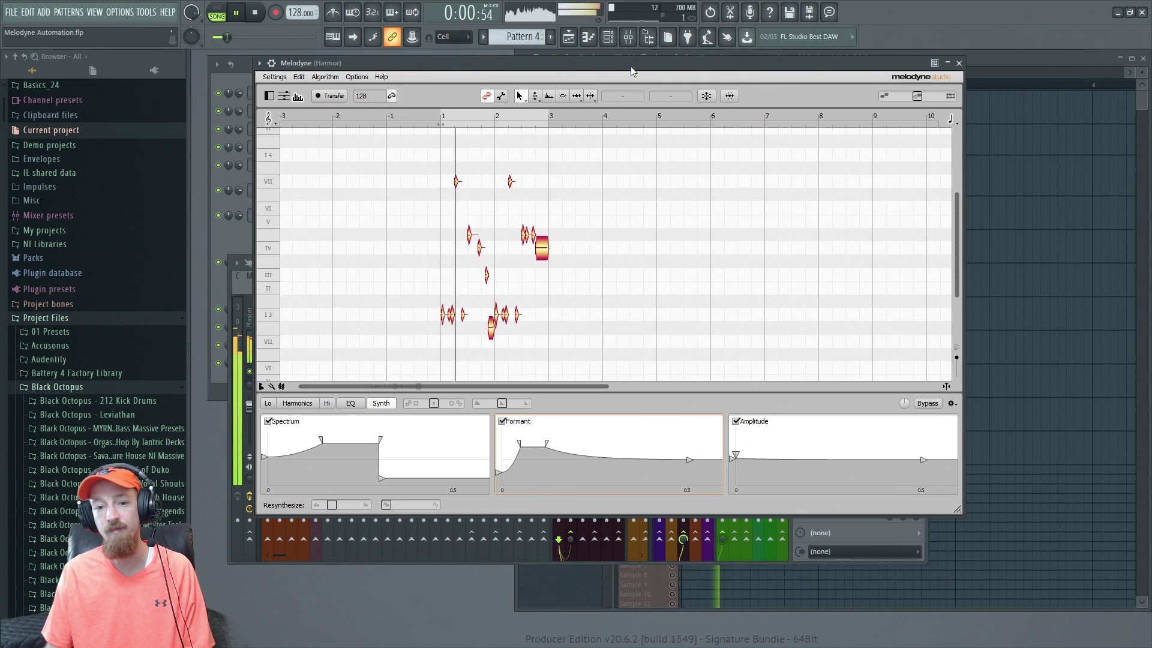
{"action": "key", "text": "space"}
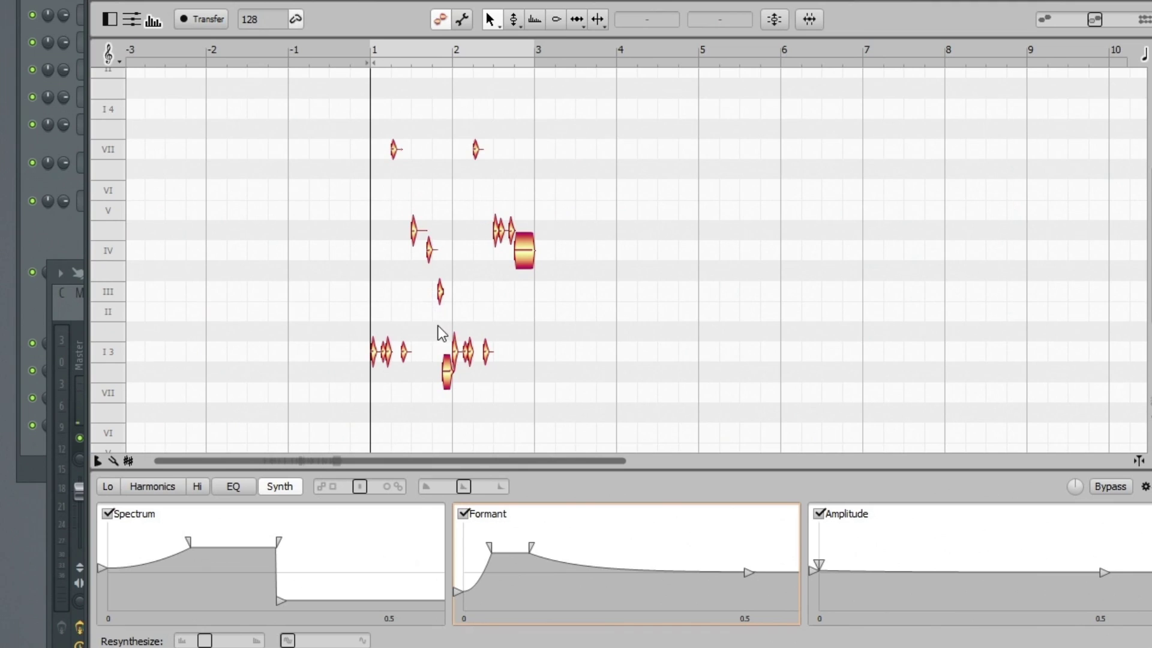
{"action": "left_click", "coordinate": [464, 514]}
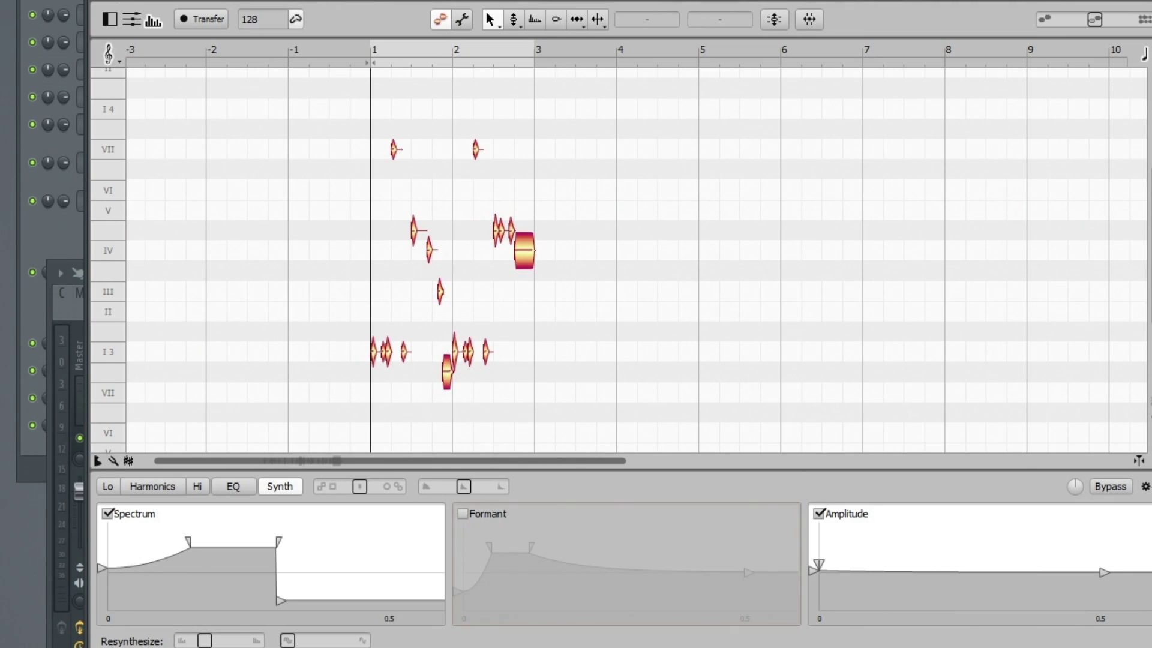
{"action": "key", "text": "space"}
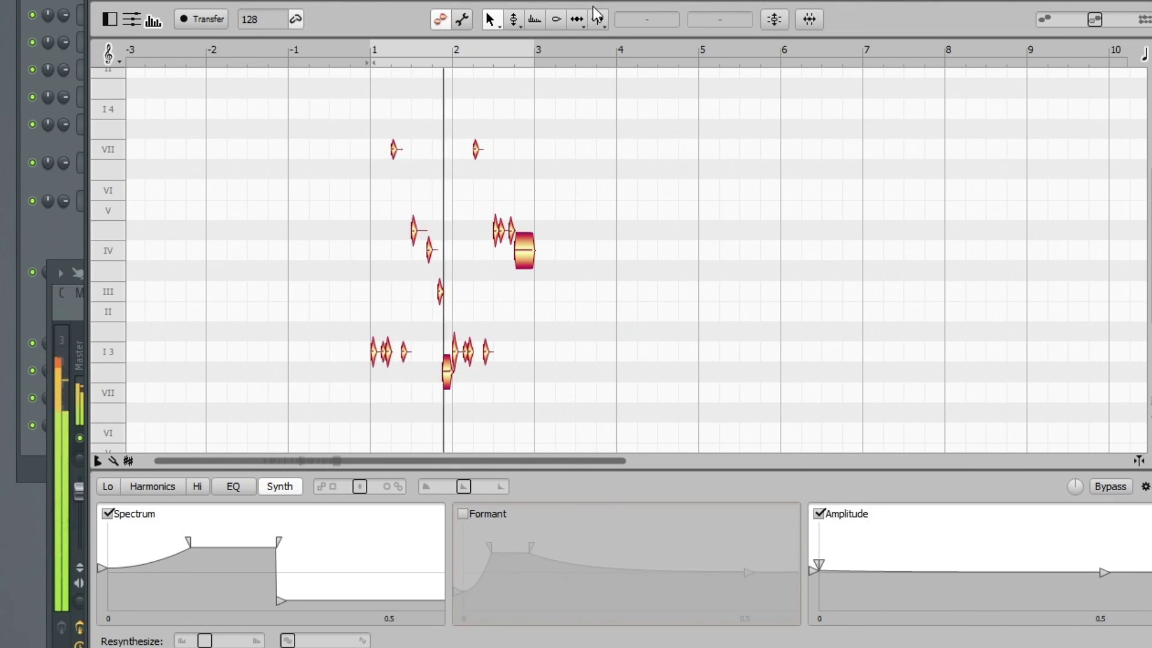
{"action": "key", "text": "space"}
{"action": "left_click", "coordinate": [464, 514]}
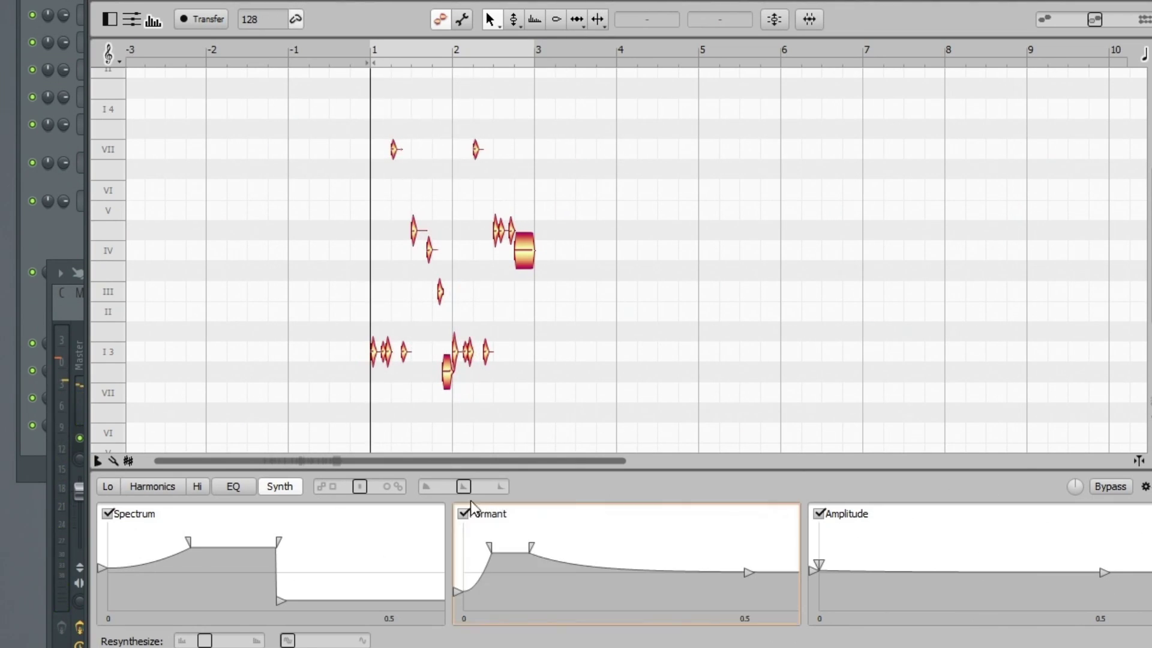
{"action": "key", "text": "space"}
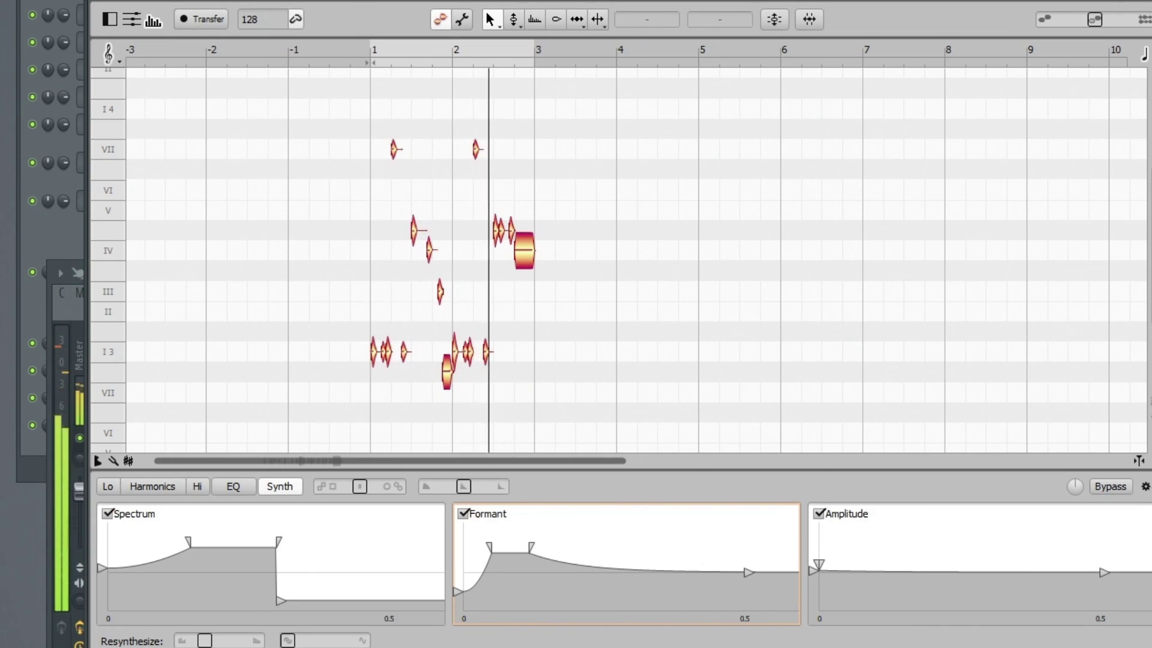
{"action": "key", "text": "space"}
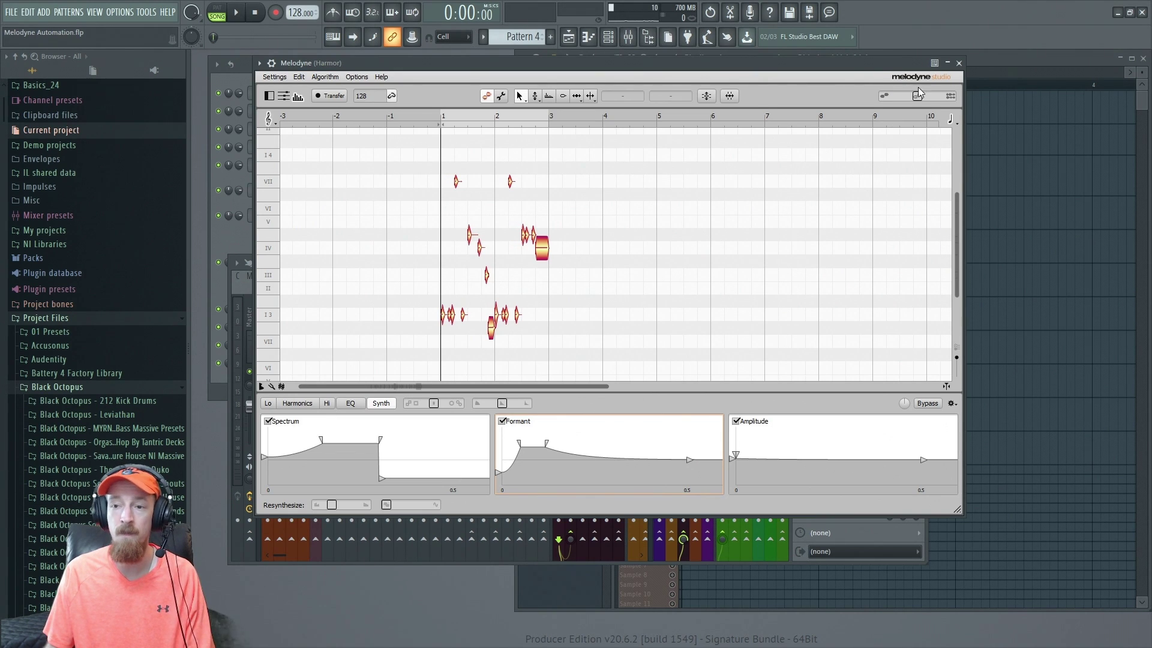
Step: Close Melodyne and make the Formant automation track taller in the playlist
{"action": "left_click", "coordinate": [958, 63]}
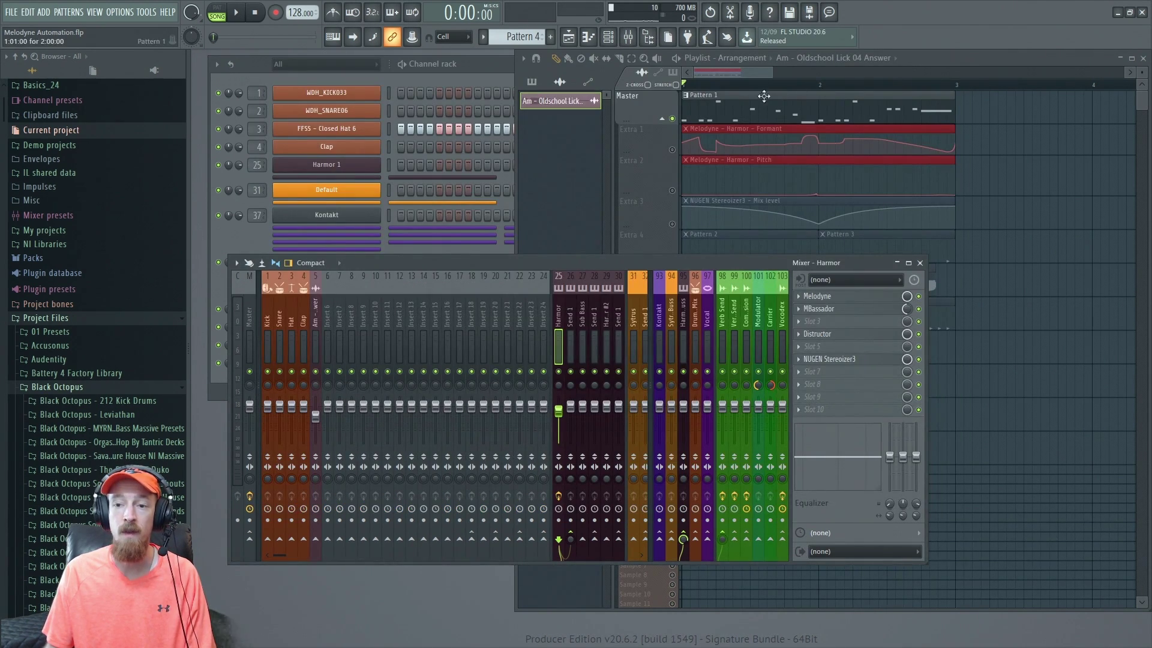
{"action": "left_click", "coordinate": [680, 151]}
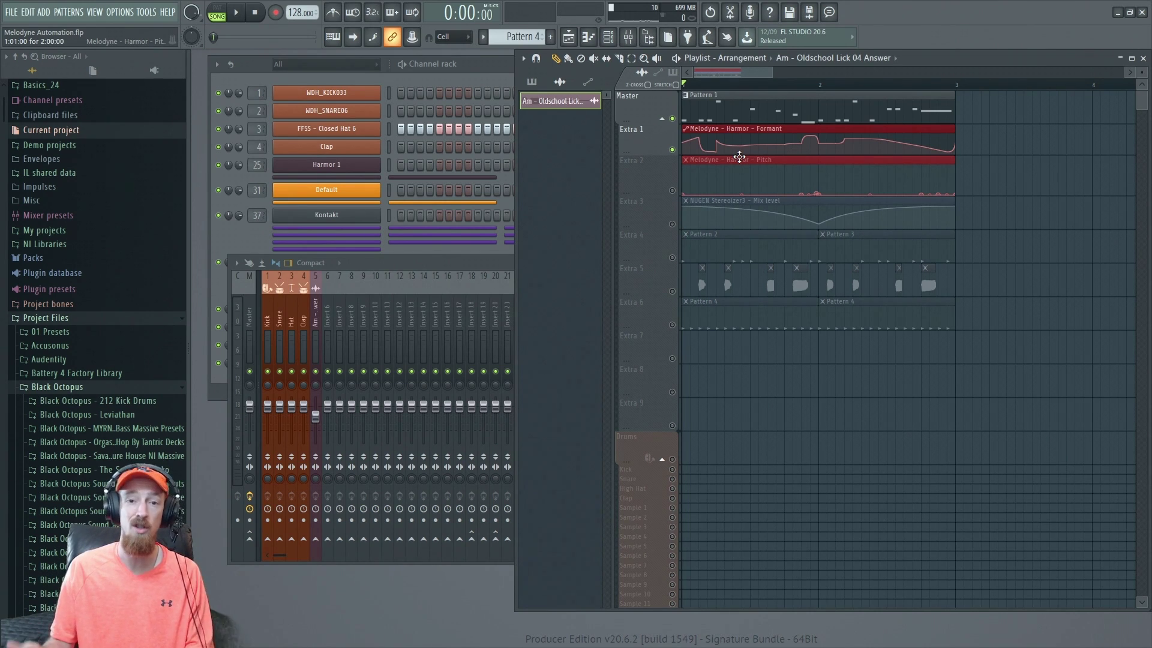
{"action": "left_click_drag", "start_coordinate": [642, 152], "coordinate": [643, 256]}
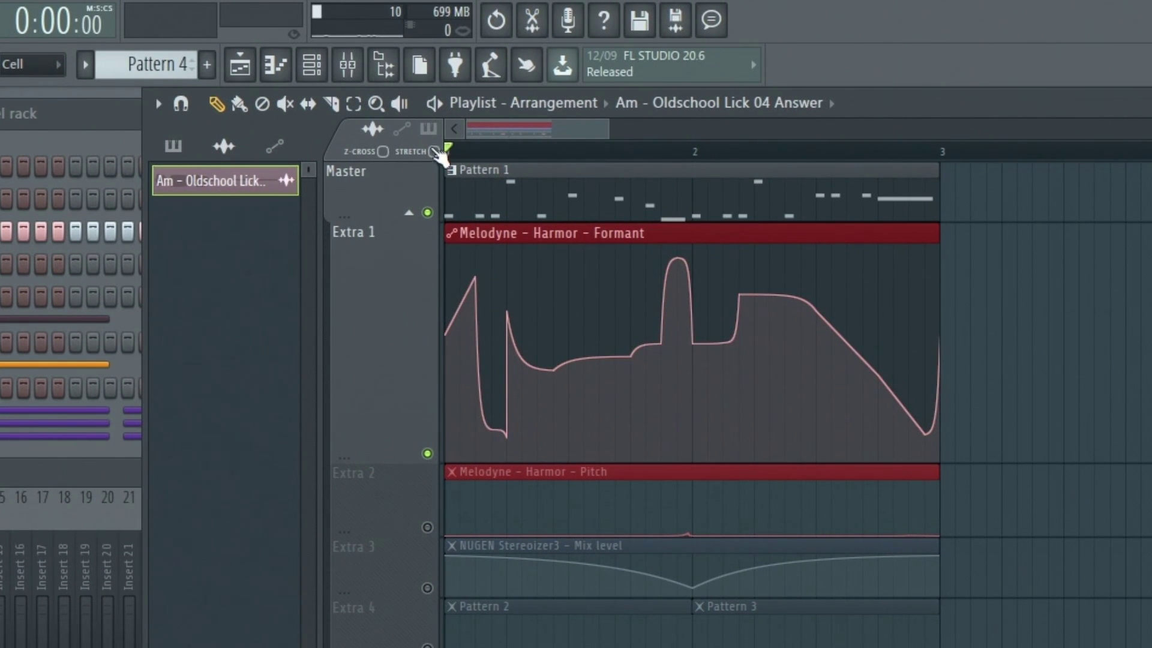
Step: Play the arrangement with the Formant automation, then unmute the Pitch automation track
{"action": "key", "text": "space"}
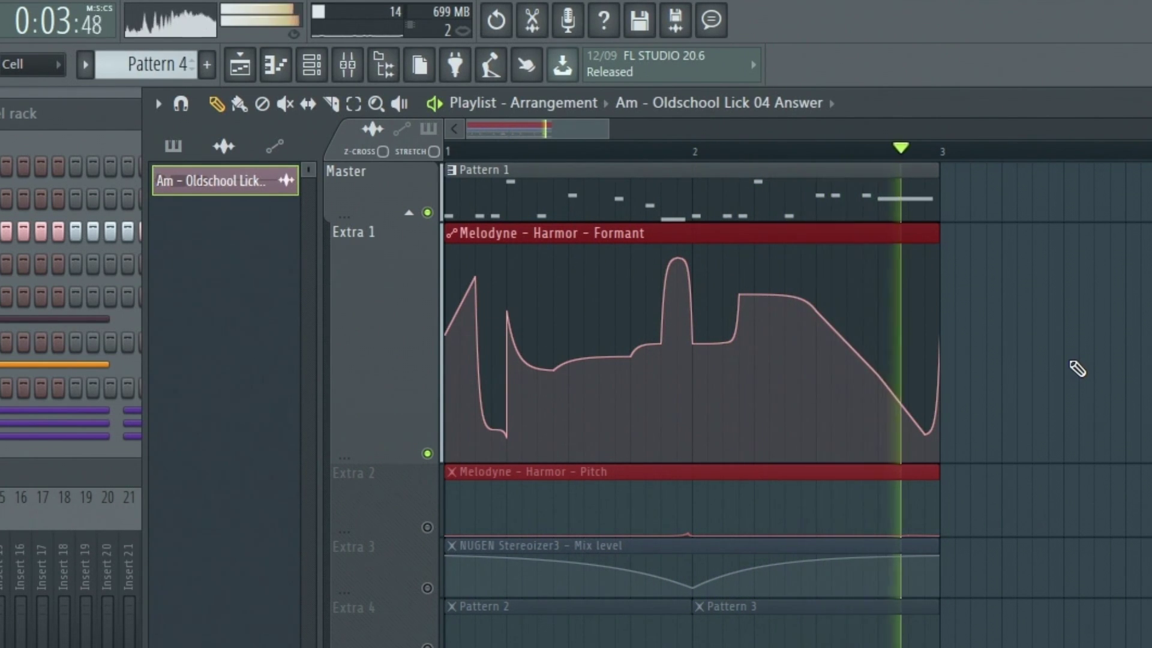
{"action": "key", "text": "space"}
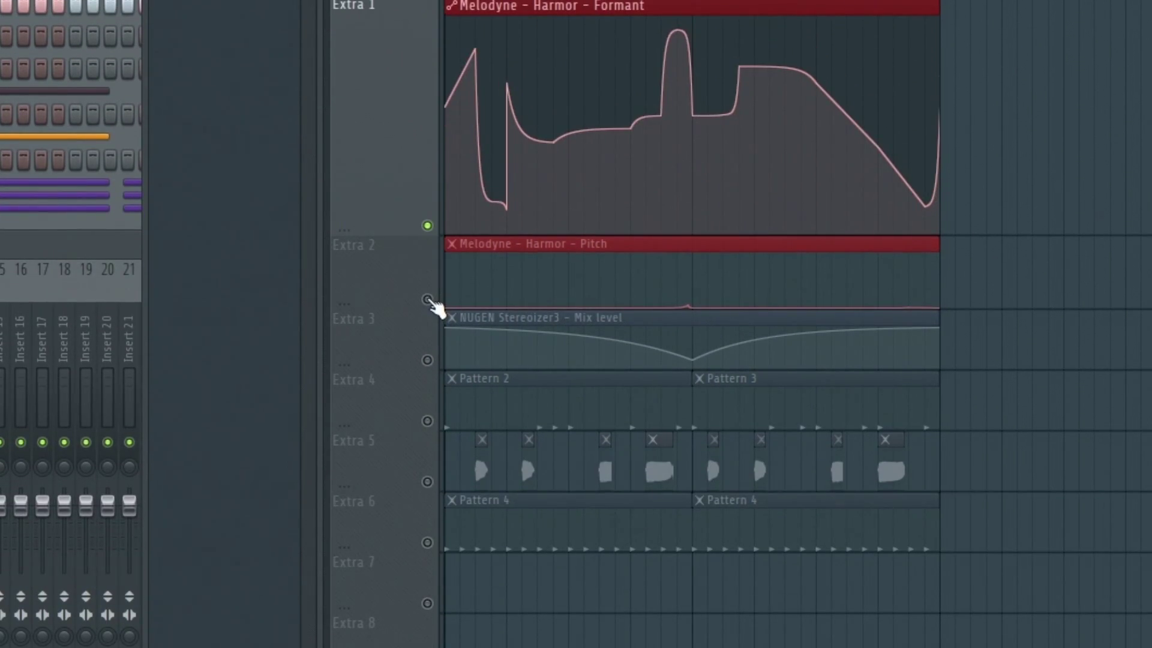
{"action": "left_click", "coordinate": [427, 299]}
Step: Enlarge the Pitch automation track, scroll the playlist, and play with both Formant and Pitch automation
{"action": "left_click_drag", "start_coordinate": [386, 308], "coordinate": [383, 570]}
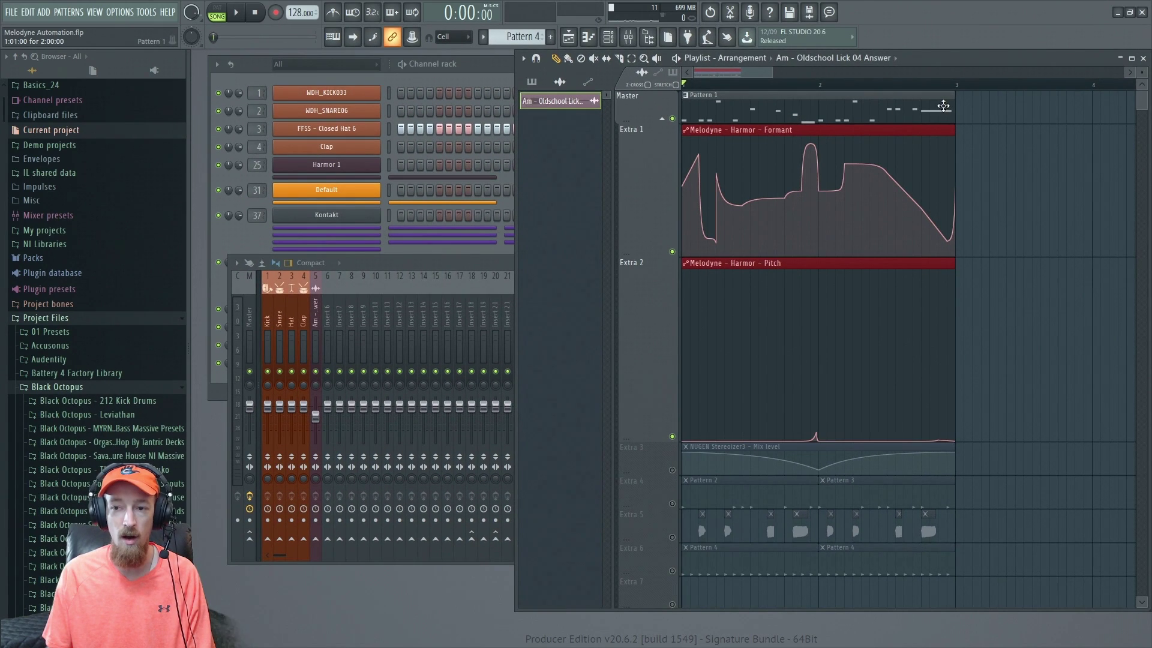
{"action": "mouse_move", "coordinate": [930, 204]}
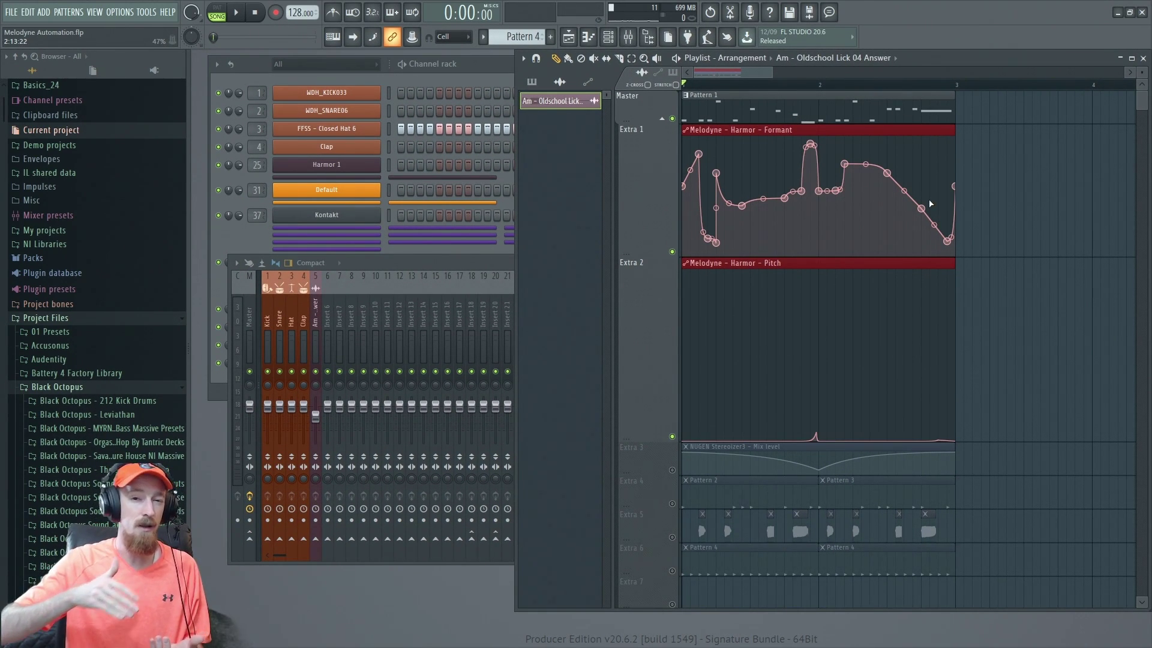
{"action": "mouse_move", "coordinate": [712, 443]}
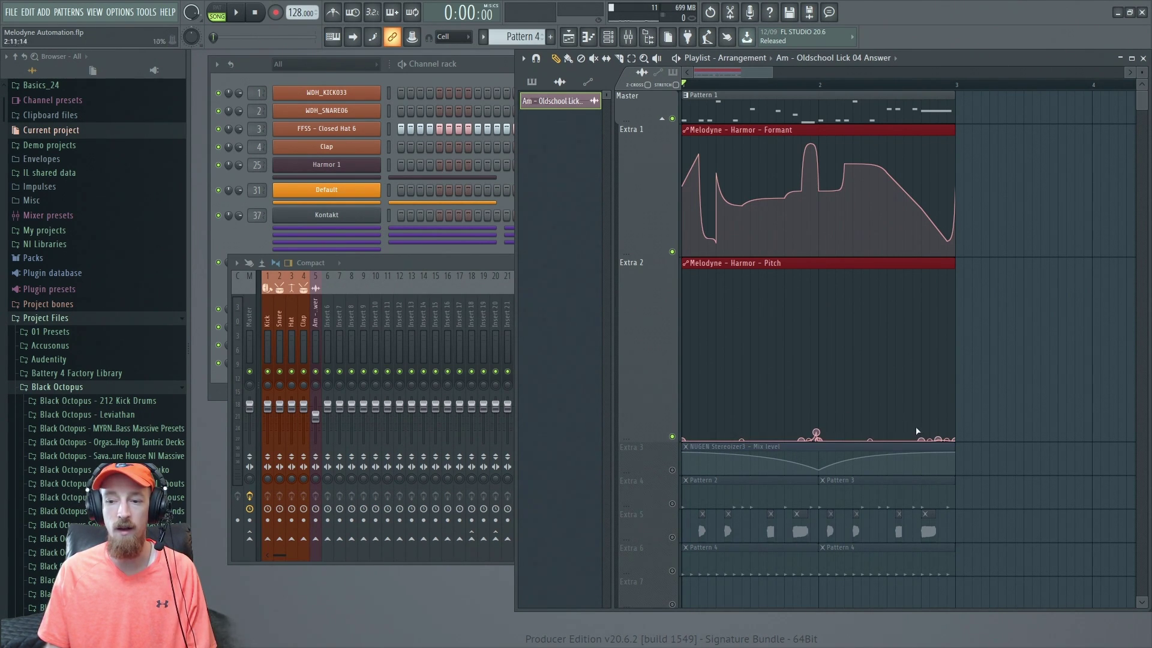
{"action": "scroll", "coordinate": [939, 438], "scroll_direction": "up", "scroll_amount": 4}
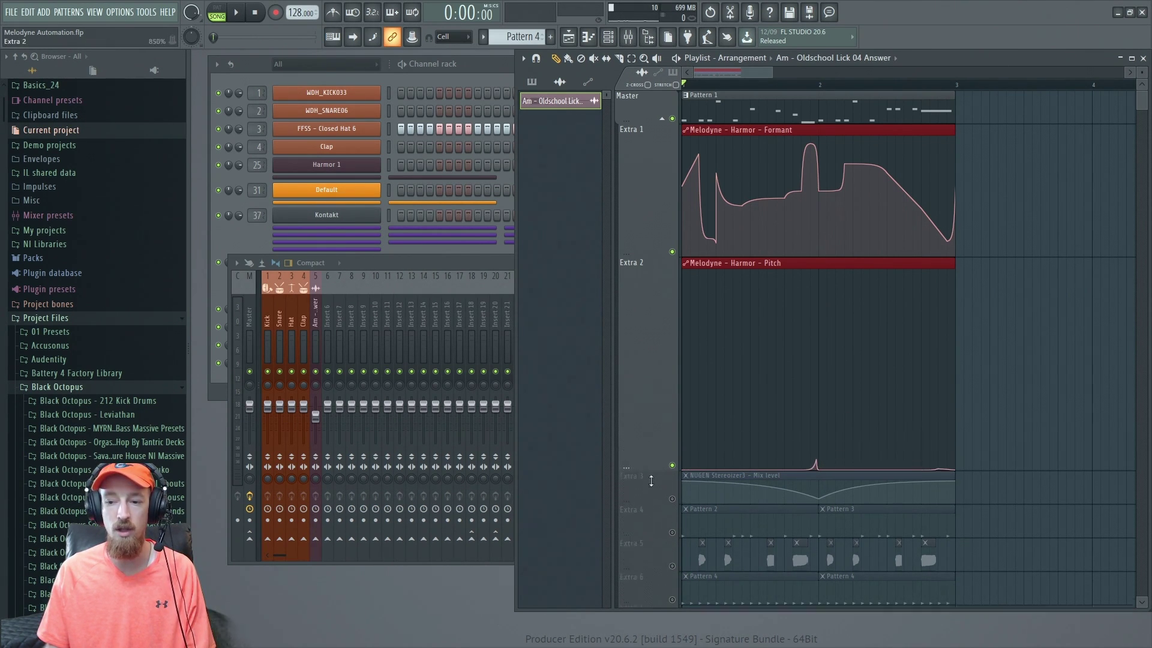
{"action": "scroll", "coordinate": [931, 428], "scroll_direction": "down", "scroll_amount": 1}
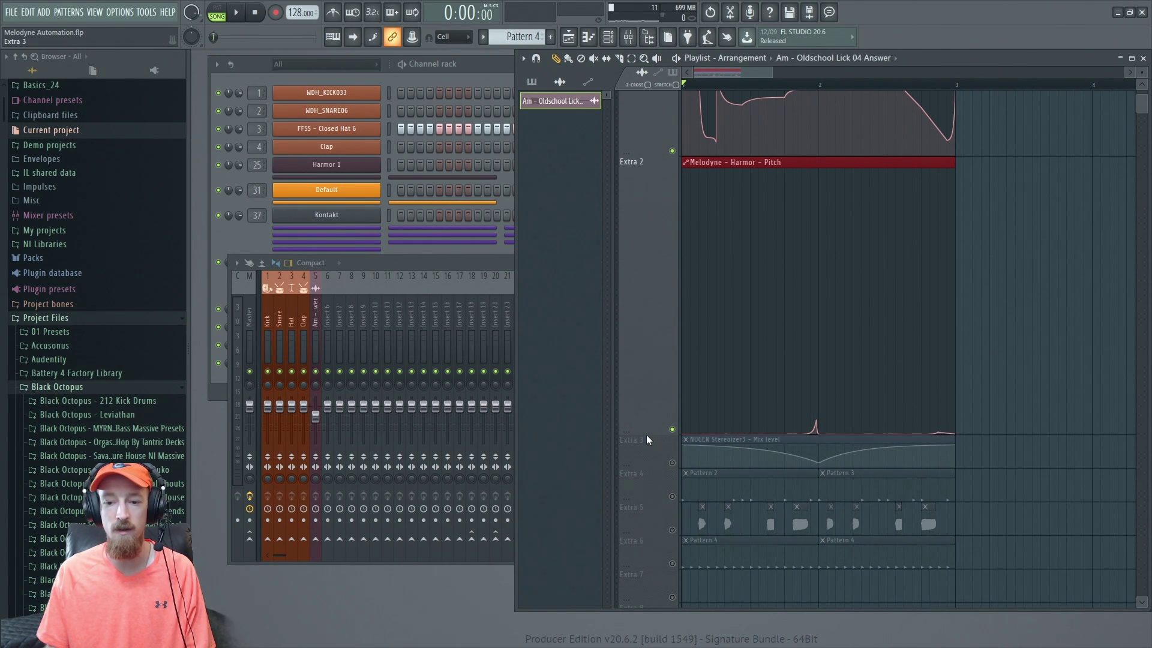
{"action": "scroll", "coordinate": [647, 440], "scroll_direction": "down", "scroll_amount": 4}
{"action": "scroll", "coordinate": [874, 265], "scroll_direction": "up", "scroll_amount": 3}
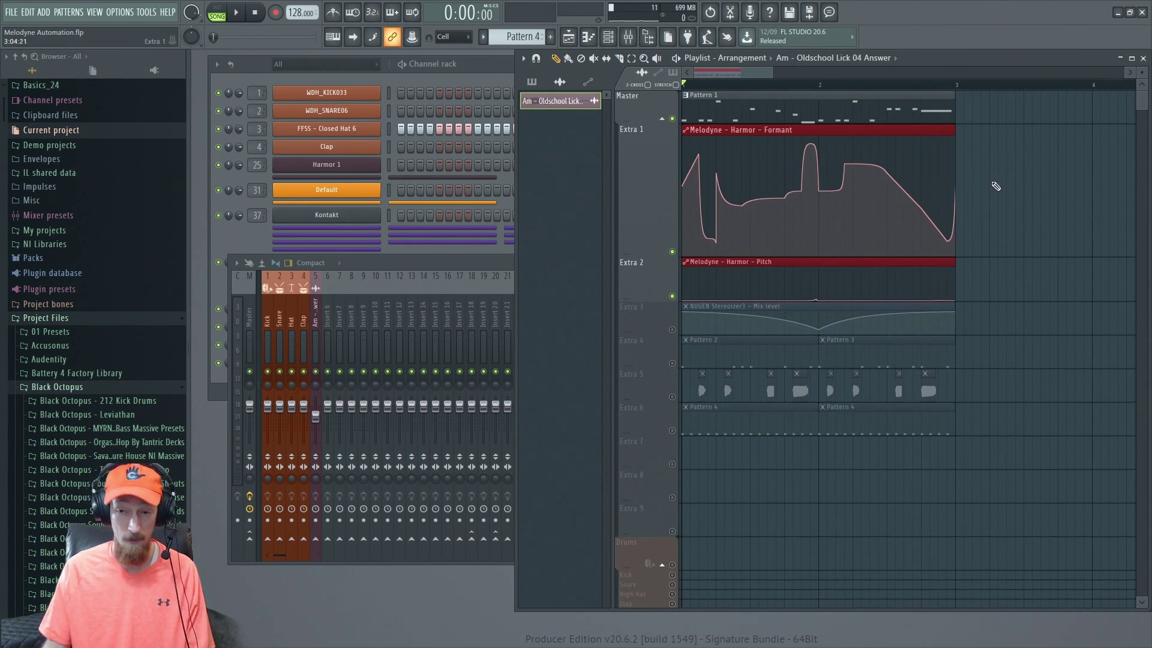
{"action": "key", "text": "space"}
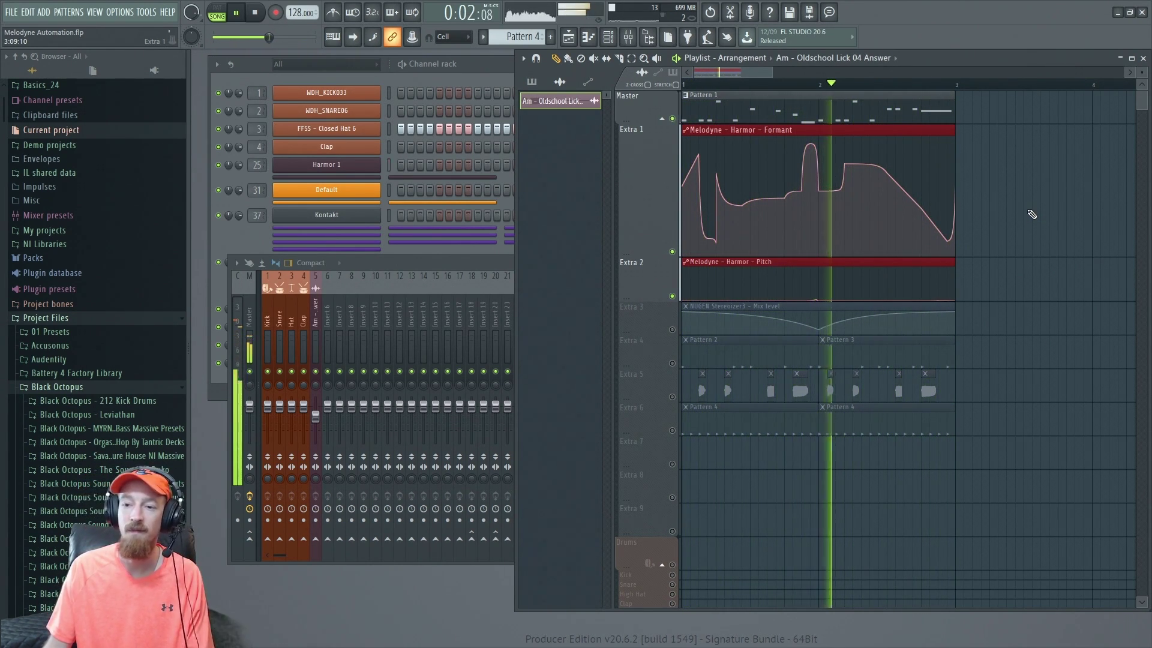
Step: Stop playback and open Melodyne on the Harmor mixer insert
{"action": "key", "text": "space"}
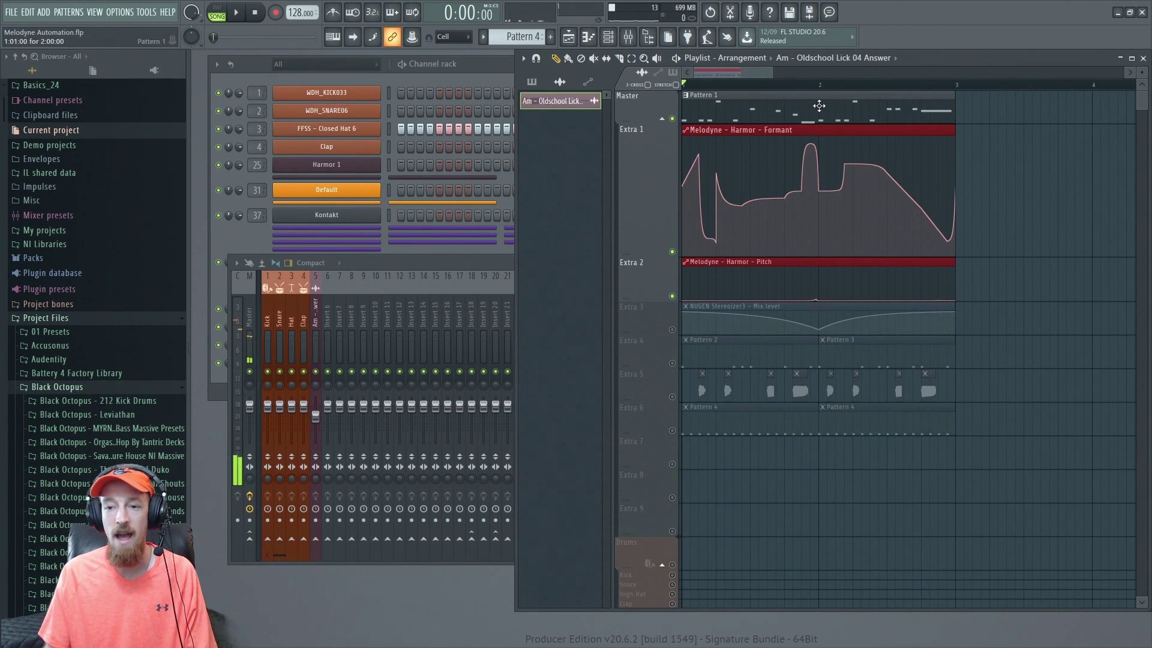
{"action": "left_click", "coordinate": [628, 36]}
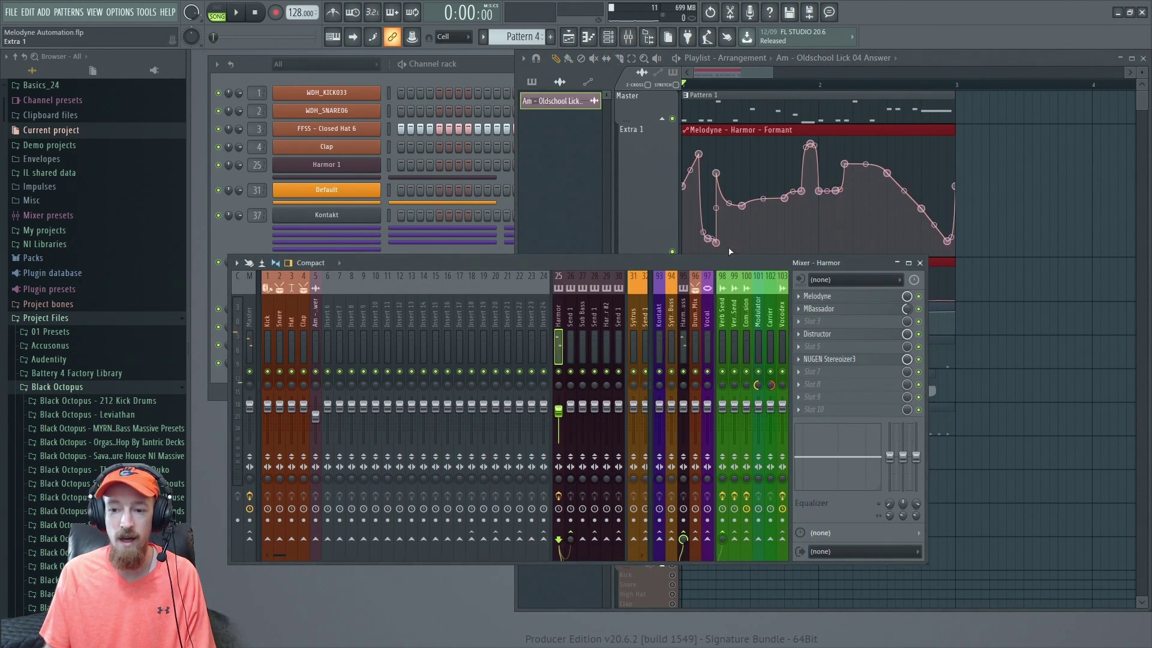
{"action": "left_click", "coordinate": [853, 297]}
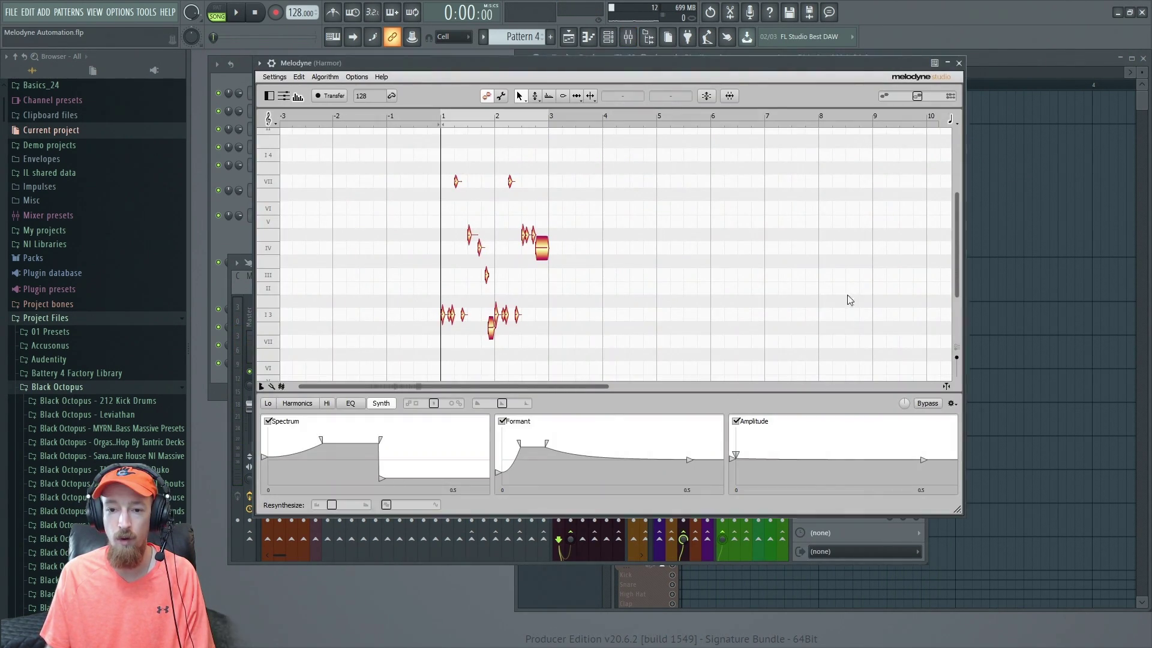
Step: Play the phrase with Formant off, then with Formant back on, twice
{"action": "left_click", "coordinate": [503, 421]}
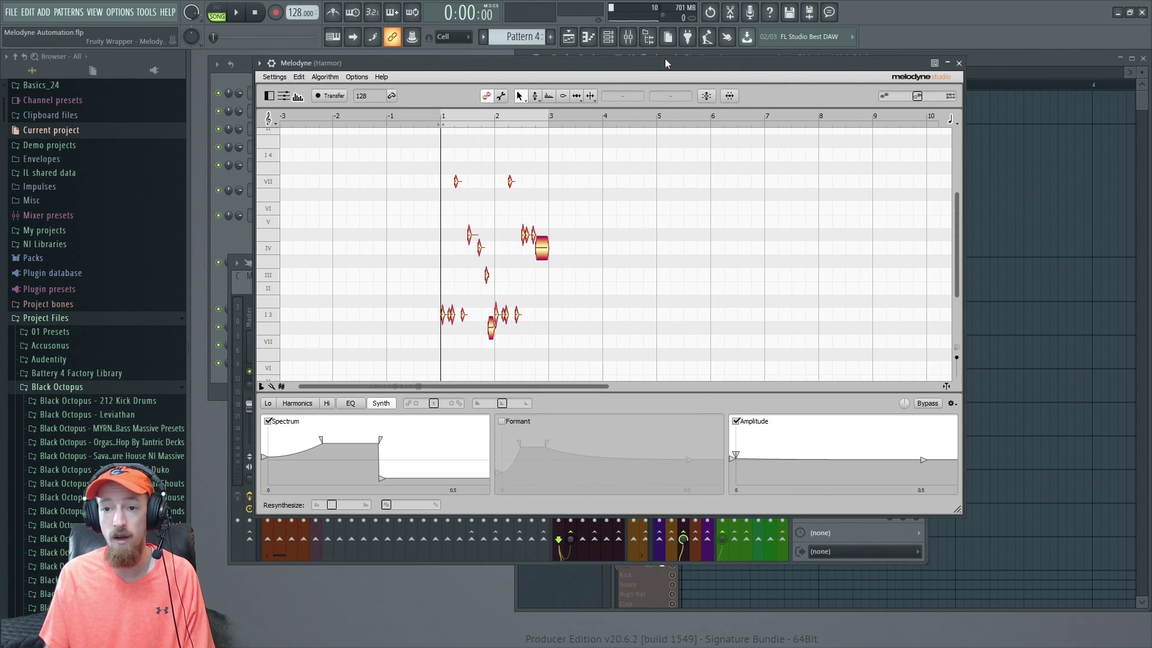
{"action": "key", "text": "space"}
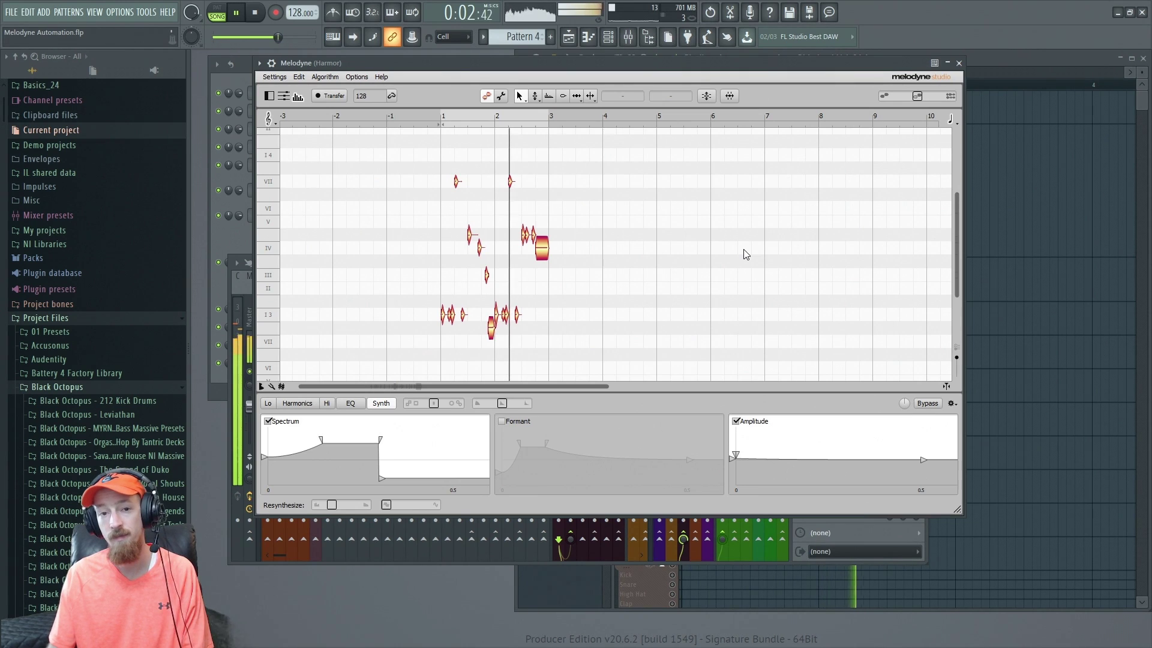
{"action": "key", "text": "space"}
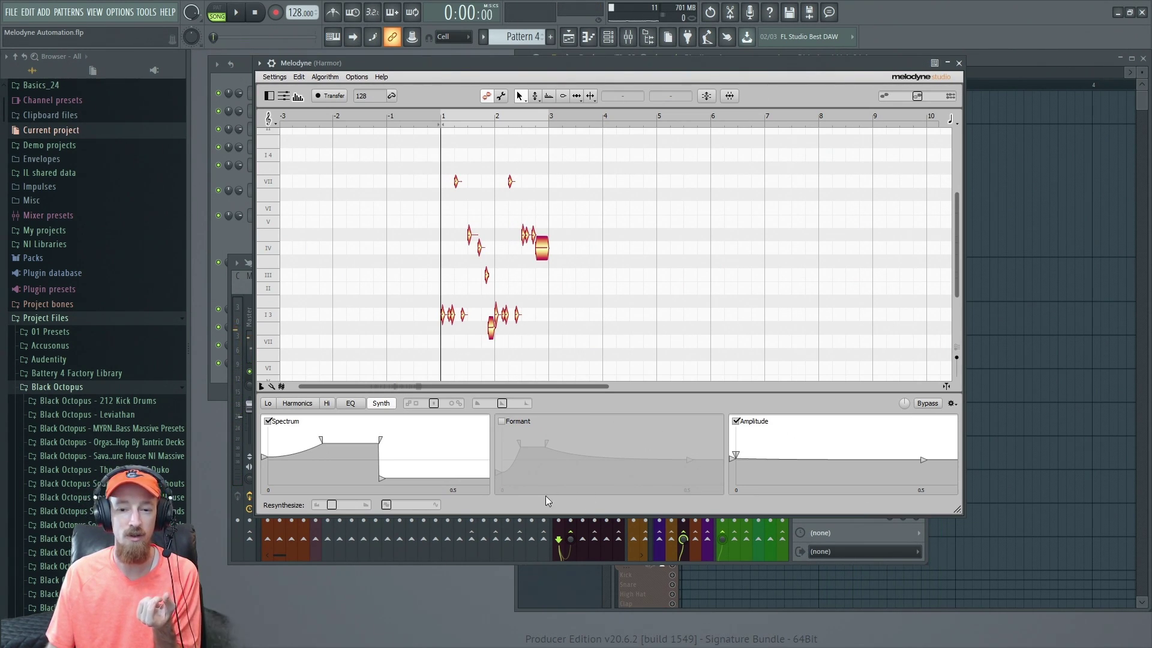
{"action": "left_click", "coordinate": [502, 421]}
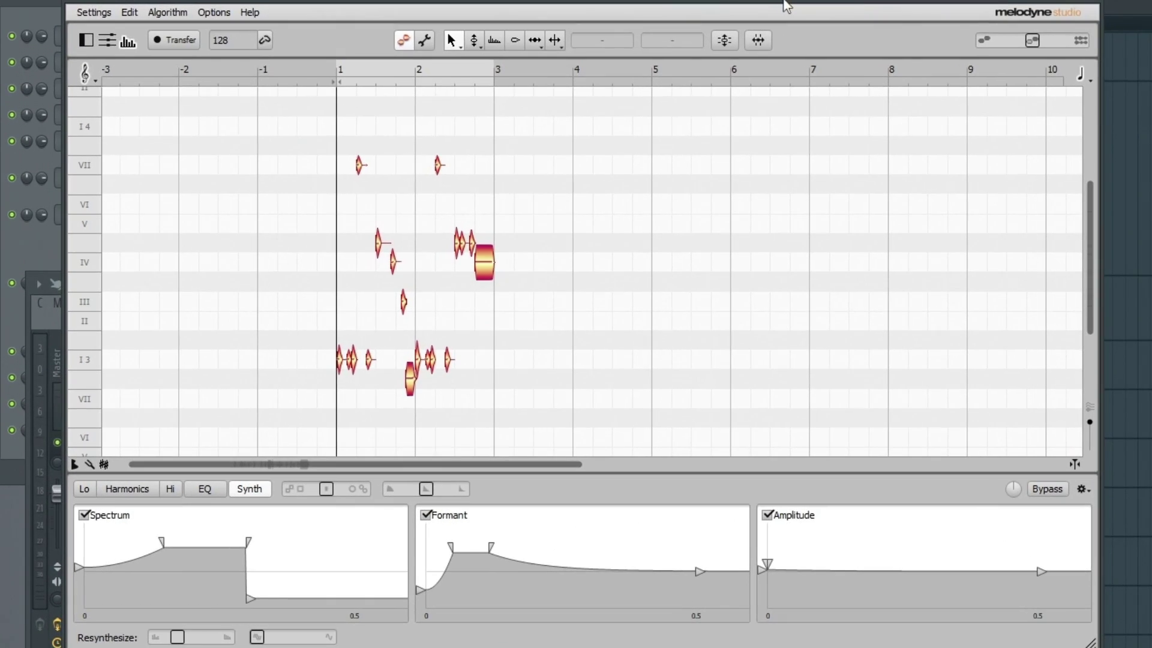
{"action": "key", "text": "space"}
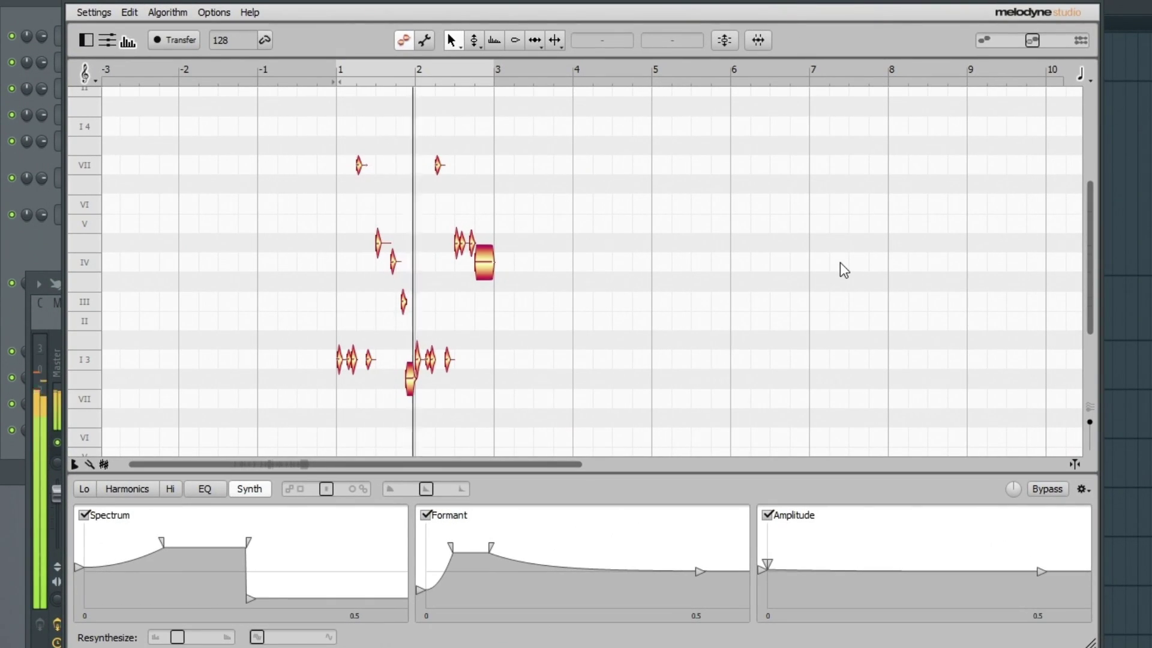
{"action": "key", "text": "space"}
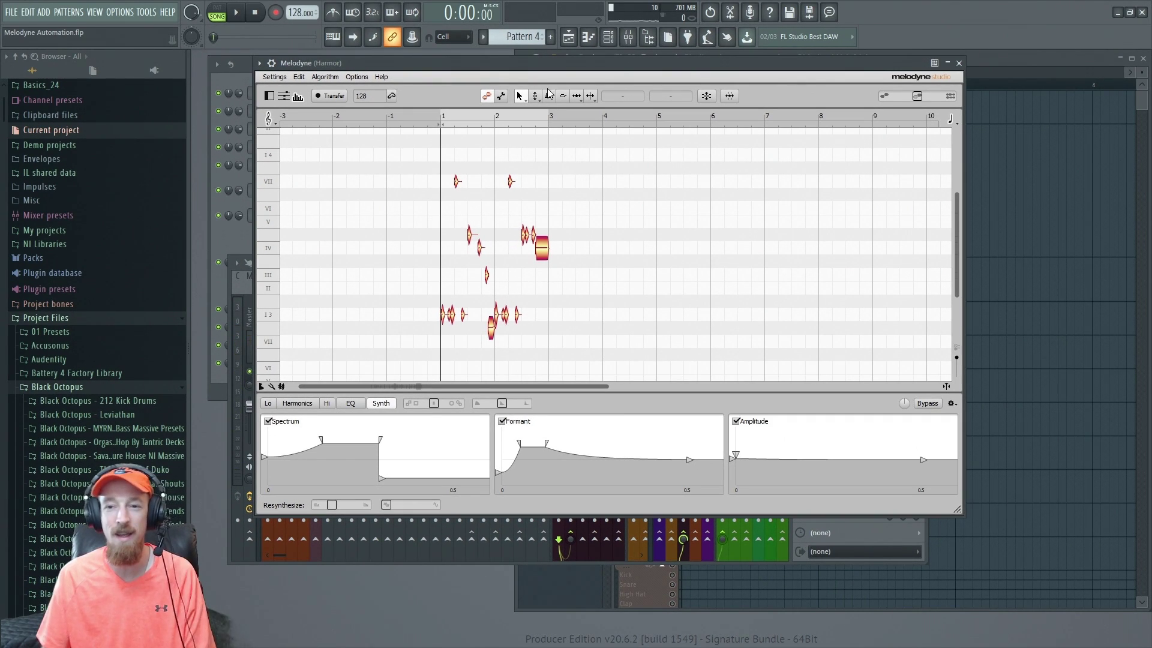
{"action": "key", "text": "space"}
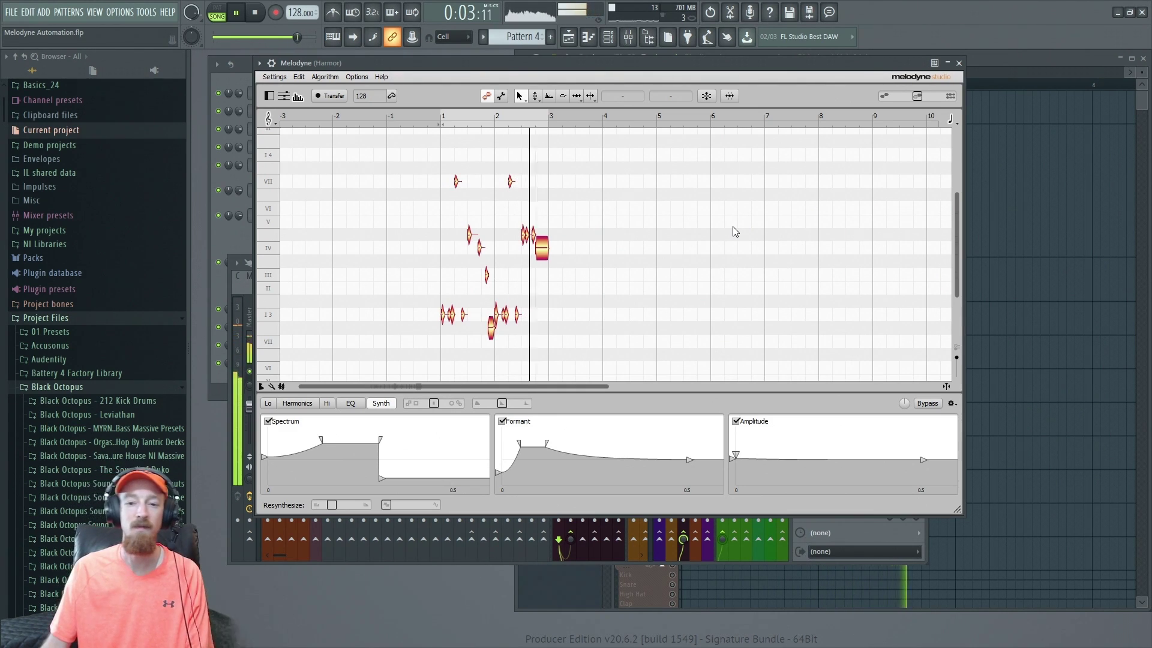
{"action": "key", "text": "space"}
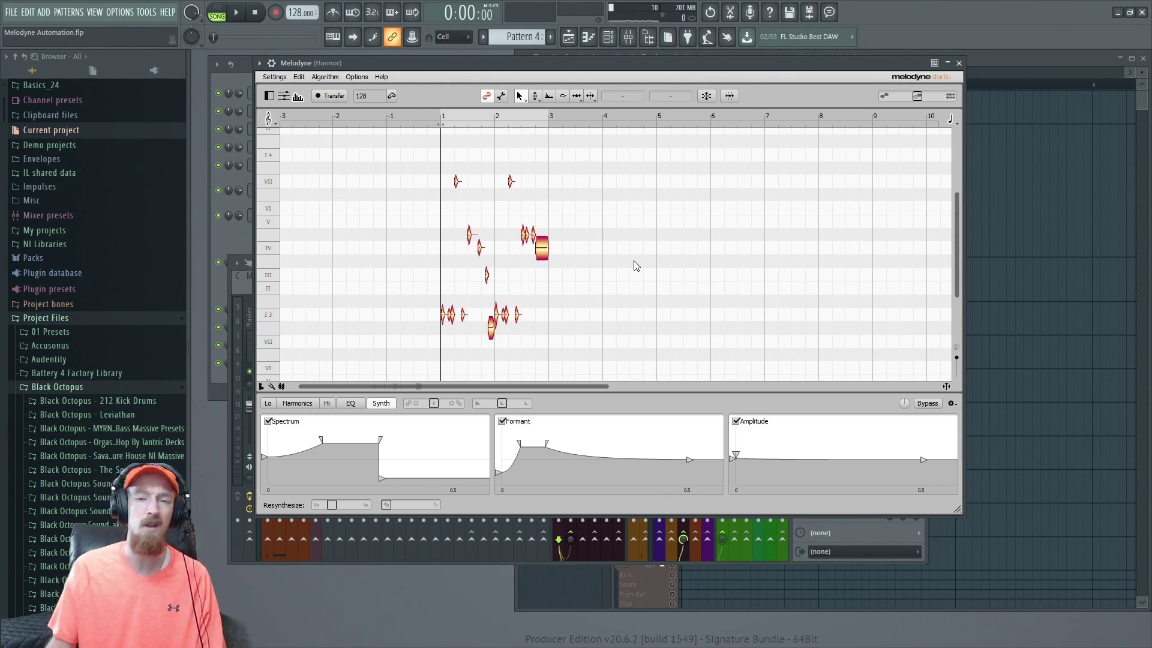
Step: Close Melodyne, move the mixer down, and bring the playlist to the front
{"action": "left_click", "coordinate": [958, 62]}
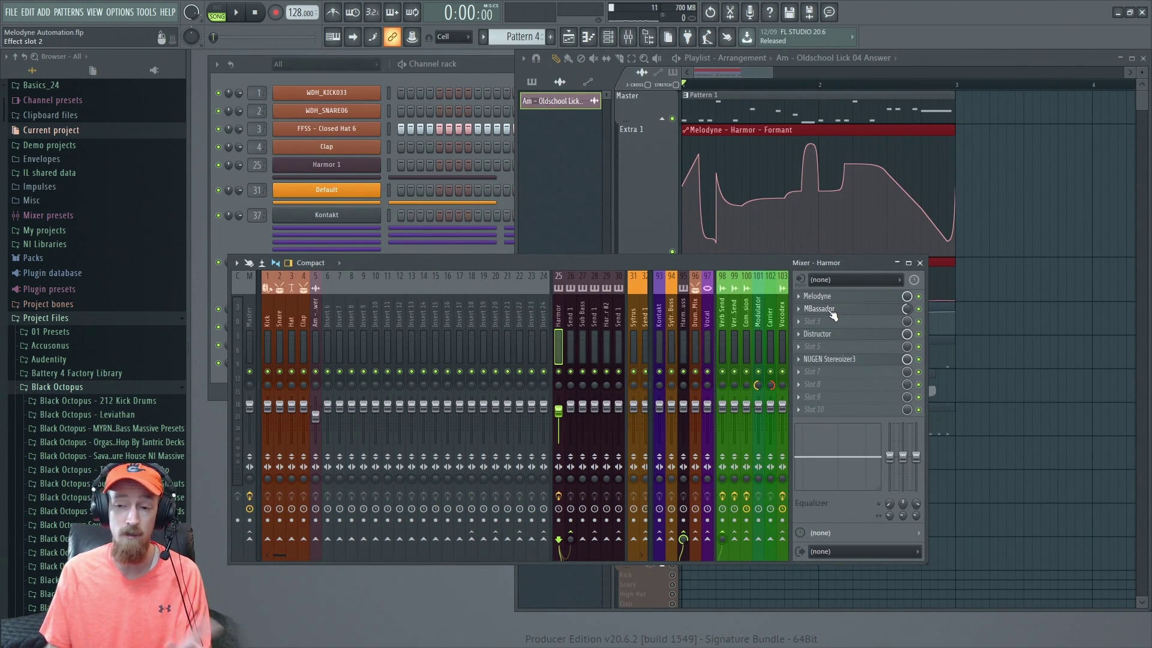
{"action": "left_click_drag", "start_coordinate": [720, 261], "coordinate": [717, 277]}
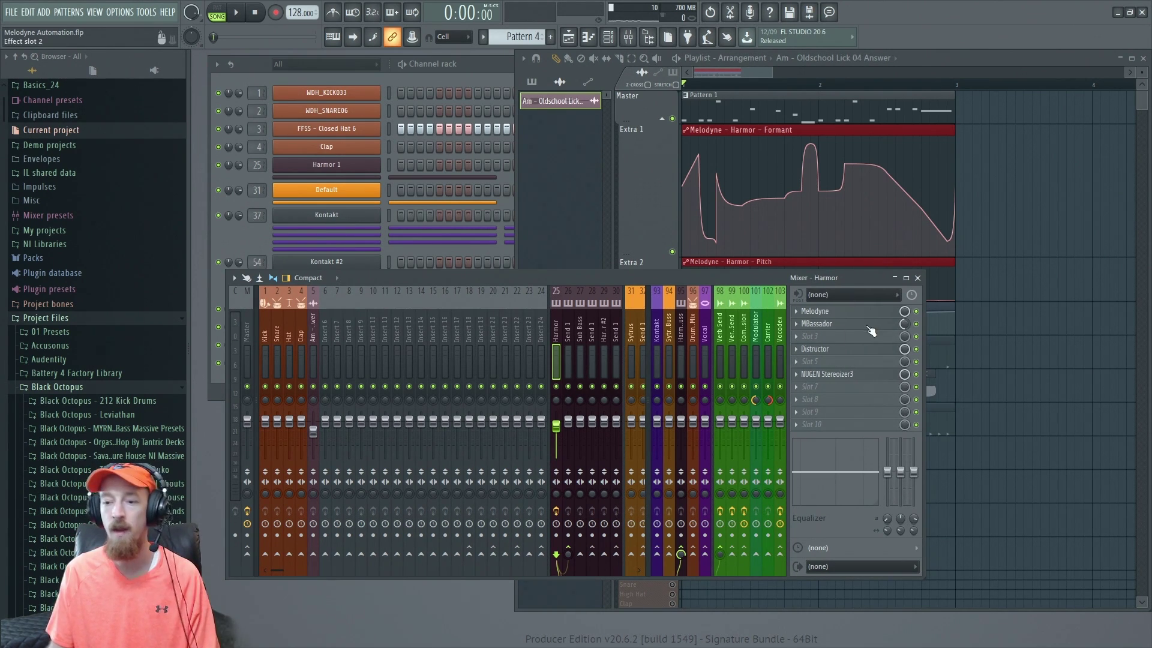
{"action": "left_click", "coordinate": [715, 75]}
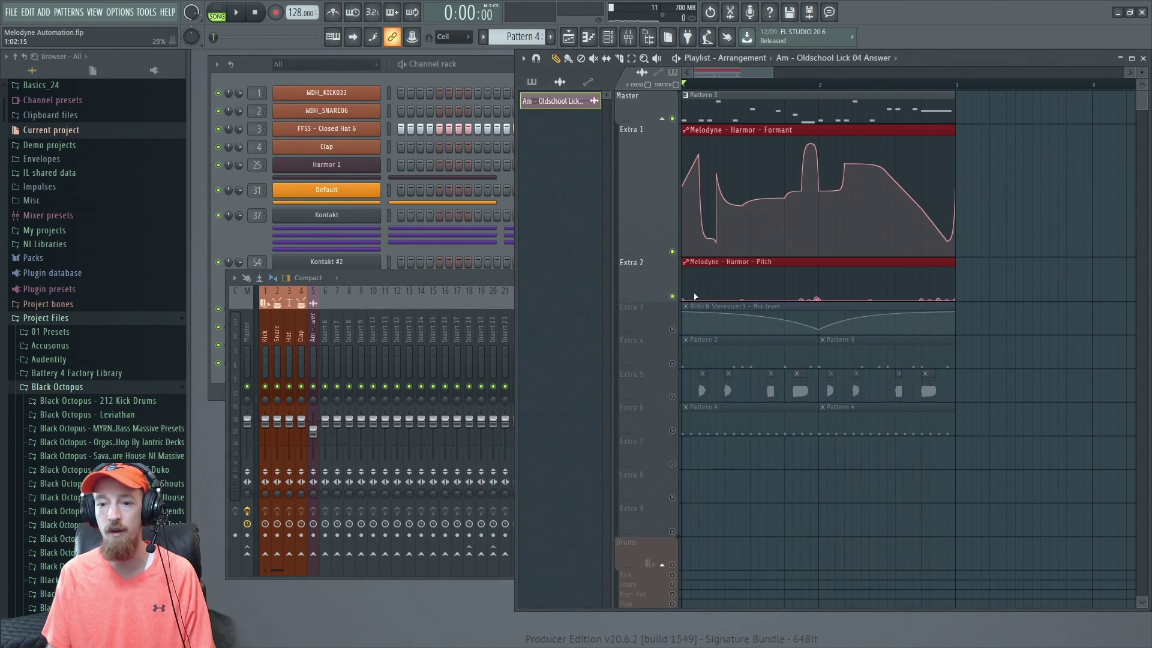
Step: Unmute the Stereoizer3 Mix level track Extra 3, audition it, then unmute Extra 4
{"action": "left_click", "coordinate": [672, 329]}
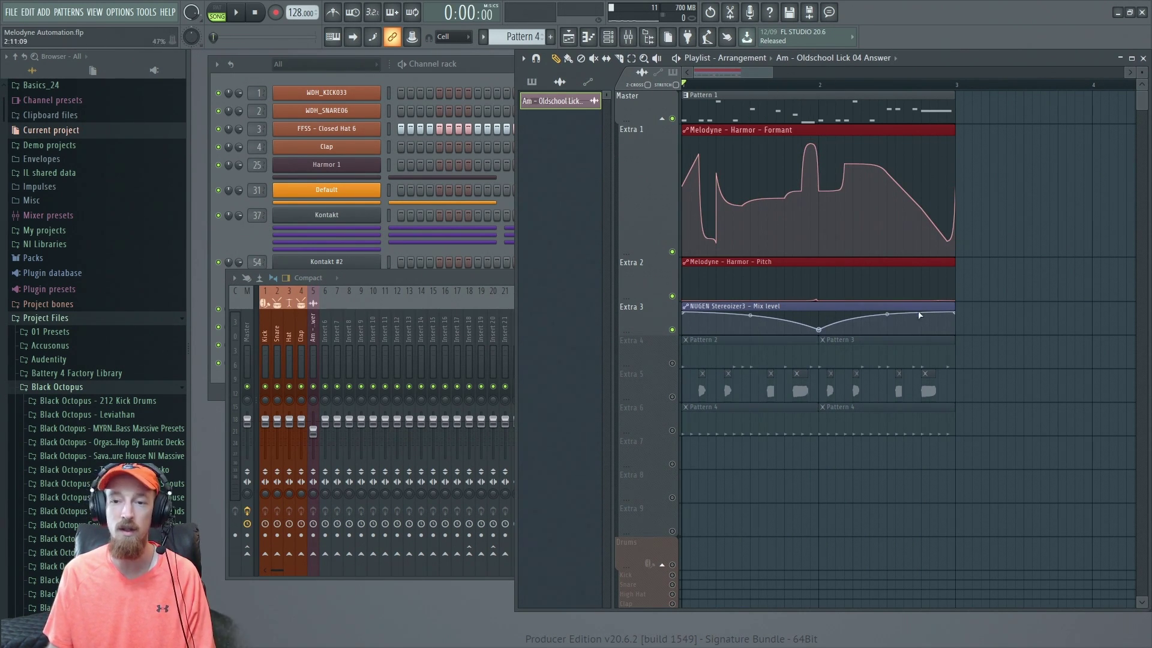
{"action": "key", "text": "space"}
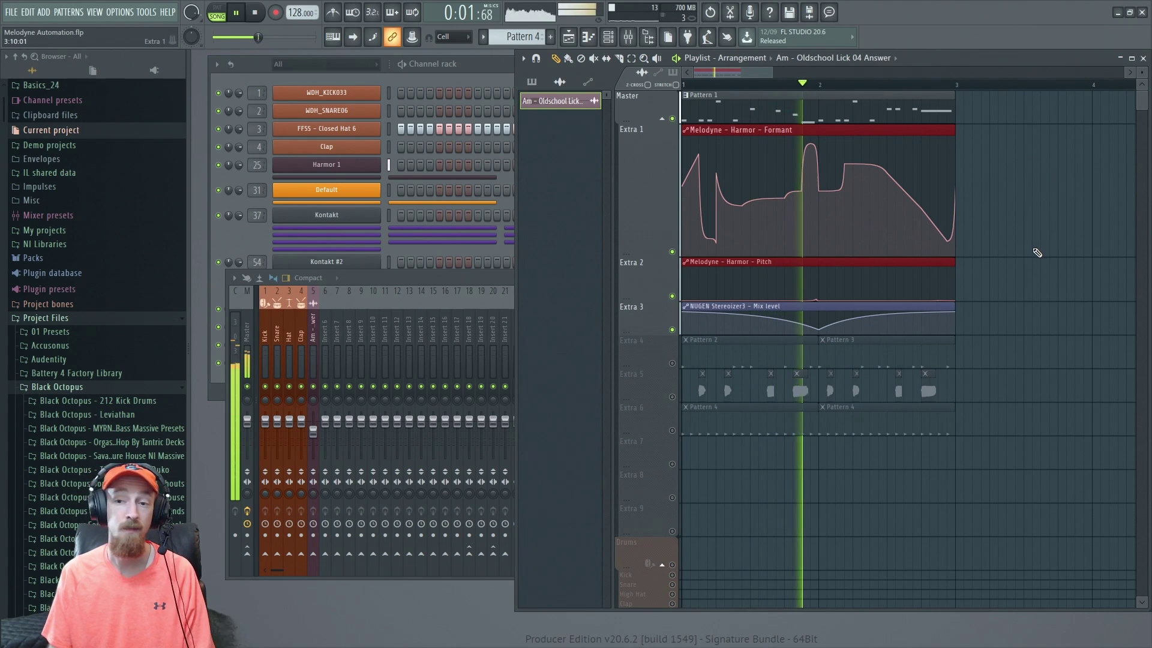
{"action": "mouse_move", "coordinate": [882, 250]}
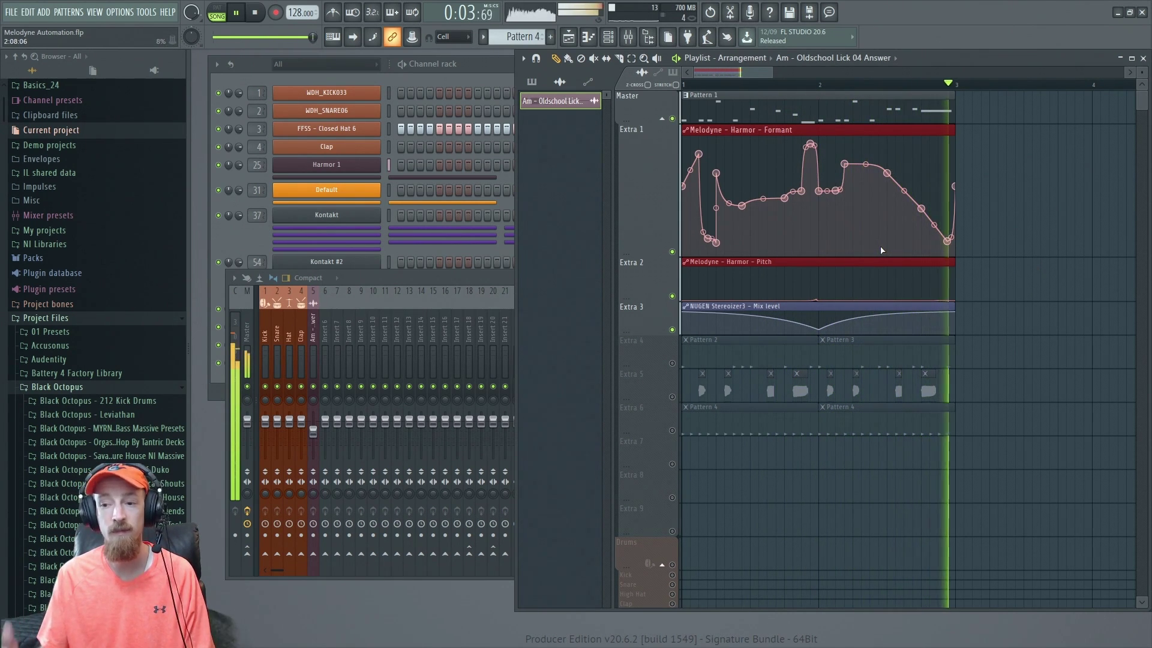
{"action": "key", "text": "space"}
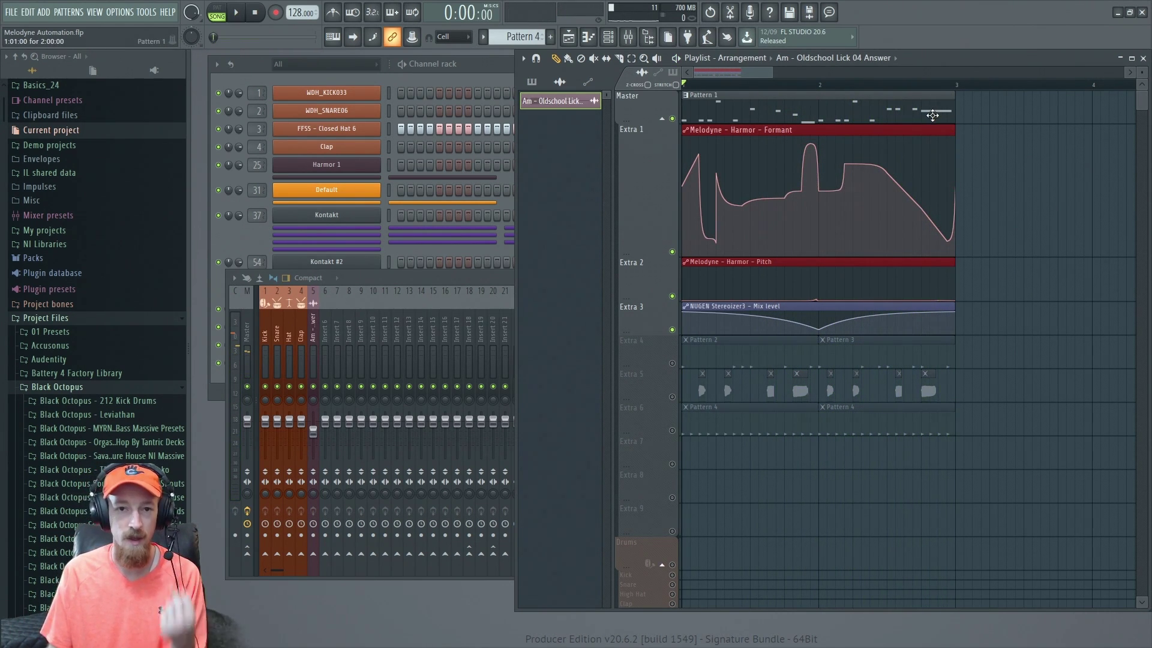
{"action": "mouse_move", "coordinate": [954, 285]}
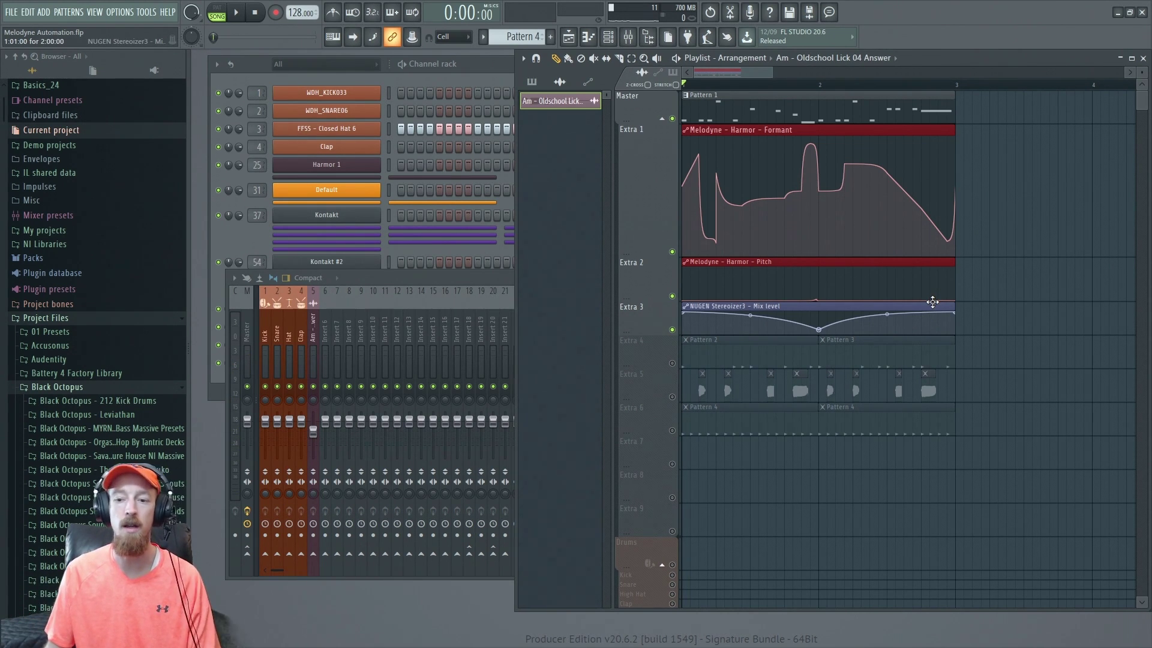
{"action": "left_click", "coordinate": [672, 363]}
Step: Unmute Extra 5 and Extra 6, then play and stop the full arrangement
{"action": "left_click", "coordinate": [672, 397]}
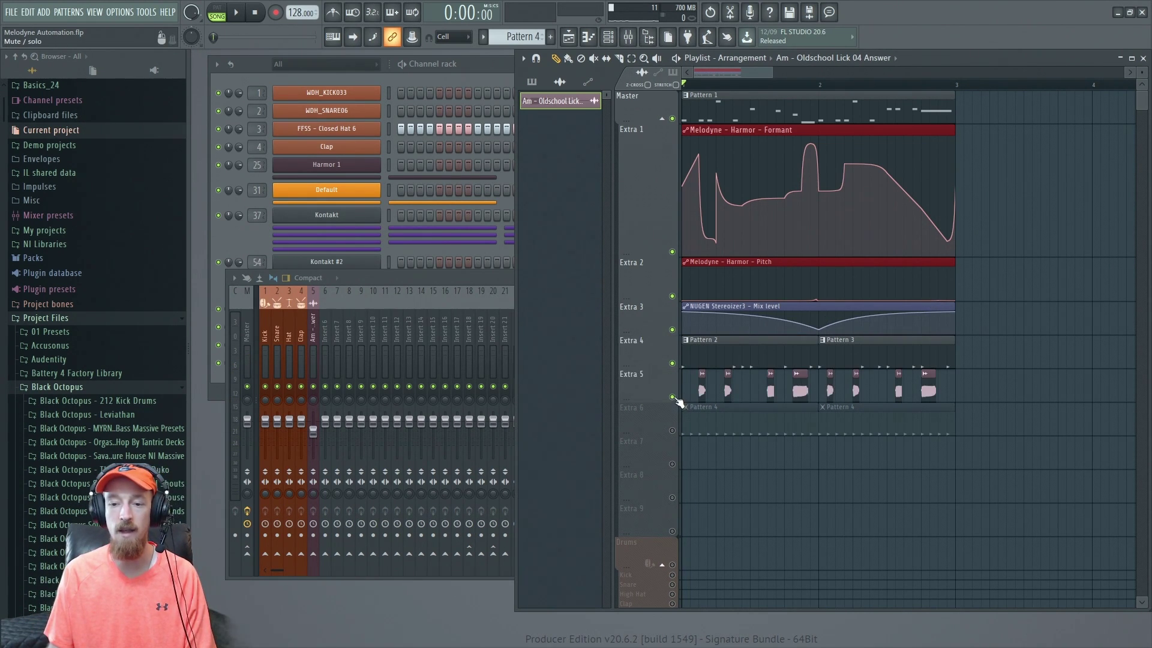
{"action": "left_click", "coordinate": [672, 430]}
{"action": "key", "text": "space"}
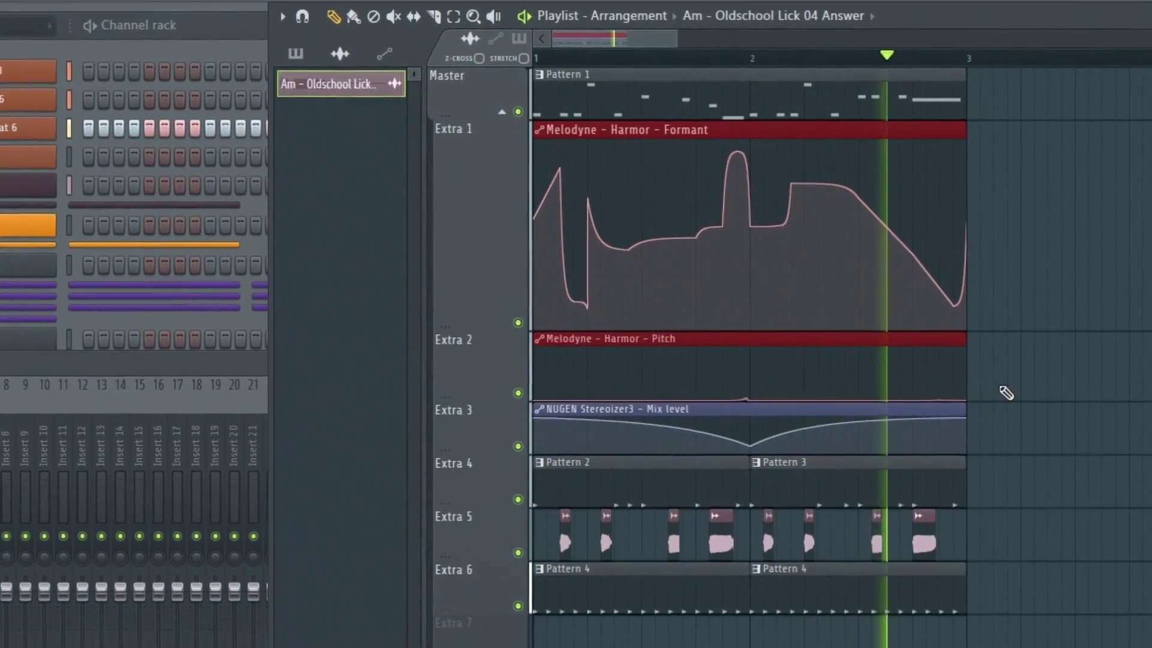
{"action": "key", "text": "space"}
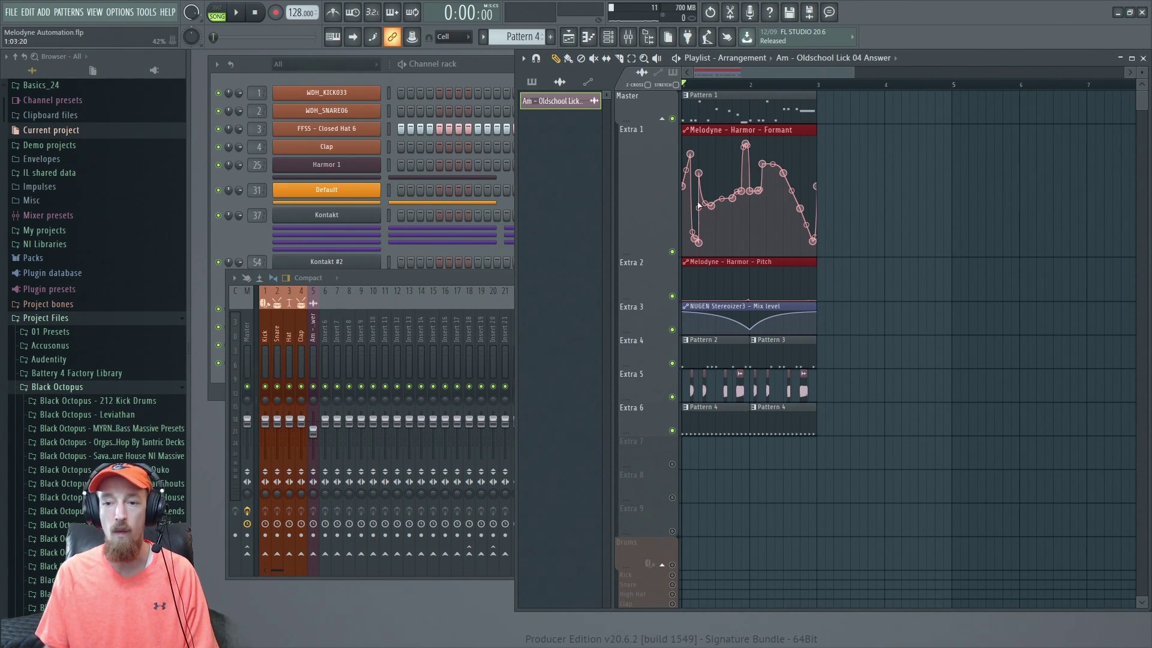
Step: Reopen Melodyne on mixer insert 25 (Harmor), then select bars 1 to 3 across all playlist tracks
{"action": "left_click", "coordinate": [318, 321]}
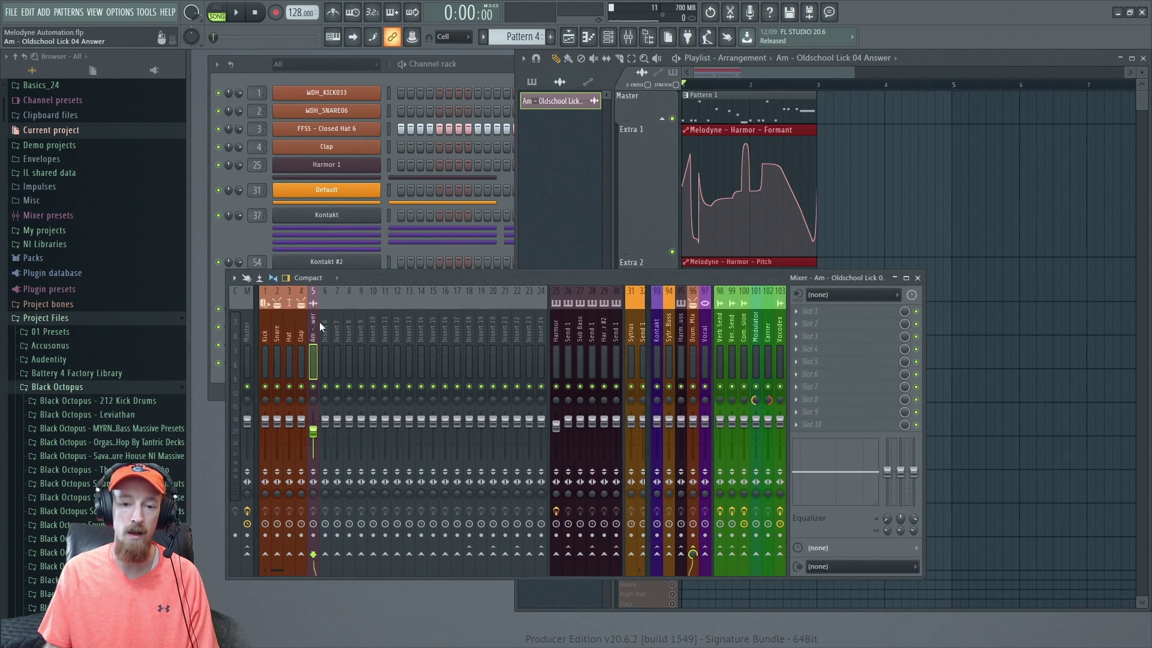
{"action": "left_click", "coordinate": [558, 327]}
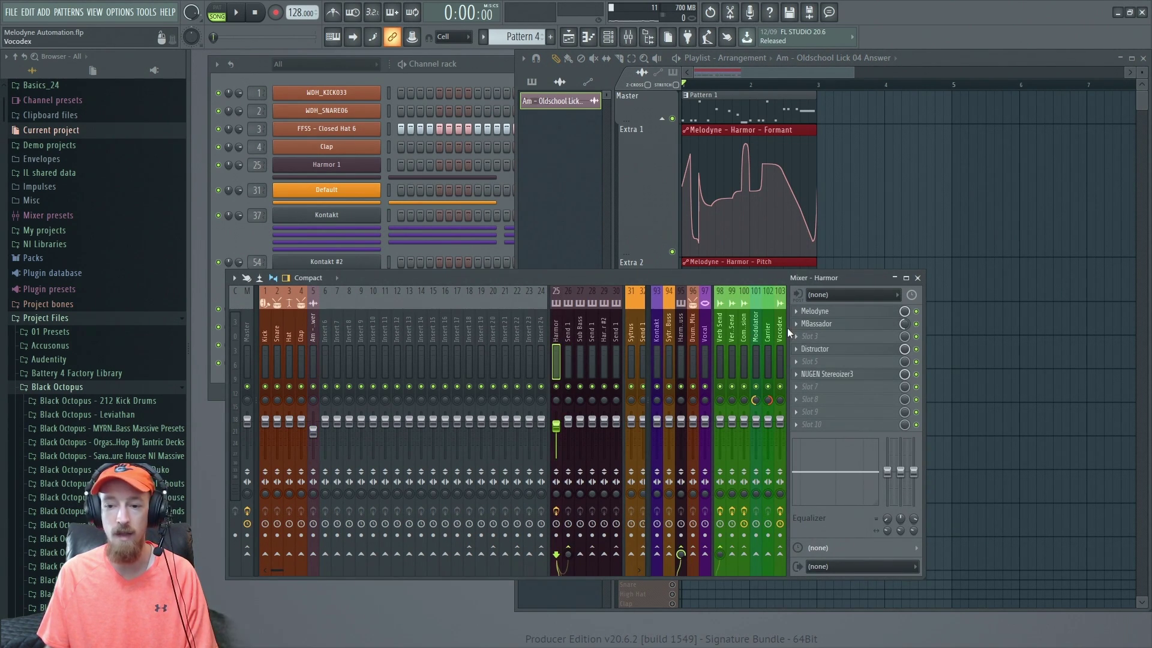
{"action": "left_click", "coordinate": [814, 311]}
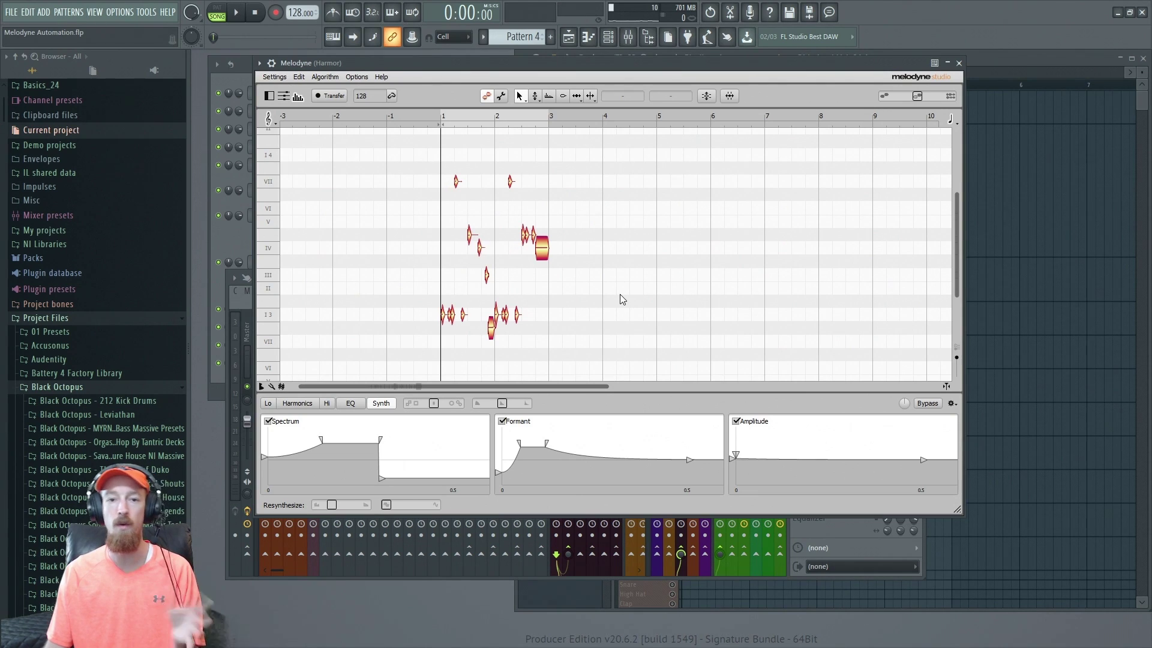
{"action": "left_click", "coordinate": [1007, 69]}
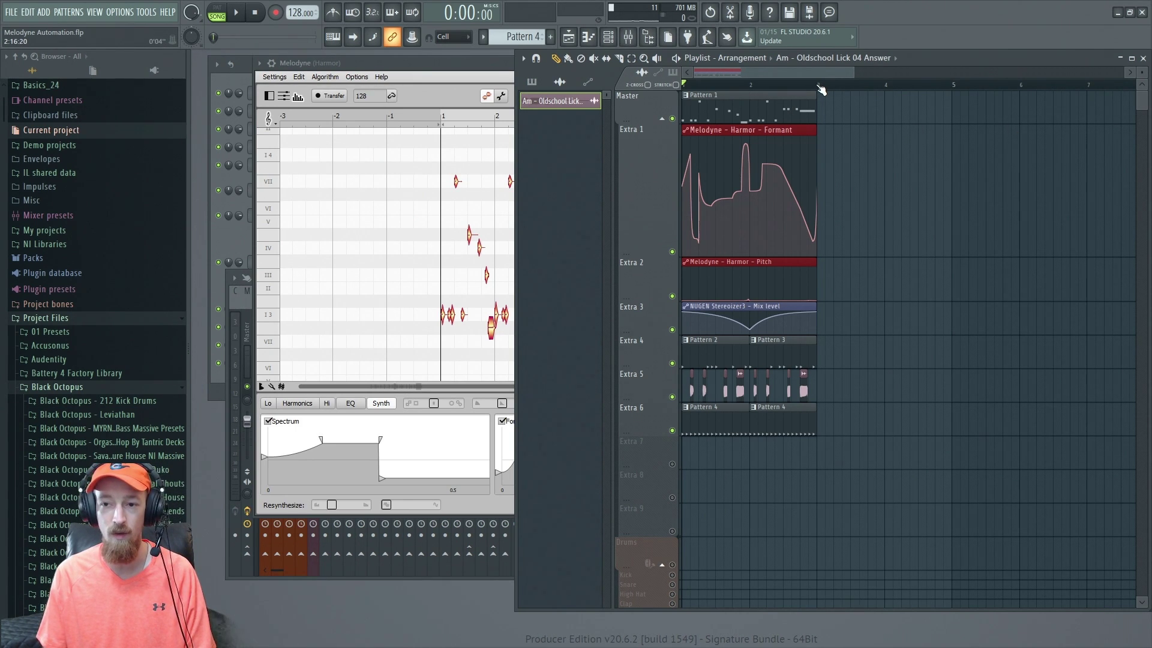
{"action": "left_click_drag", "start_coordinate": [821, 89], "coordinate": [668, 94]}
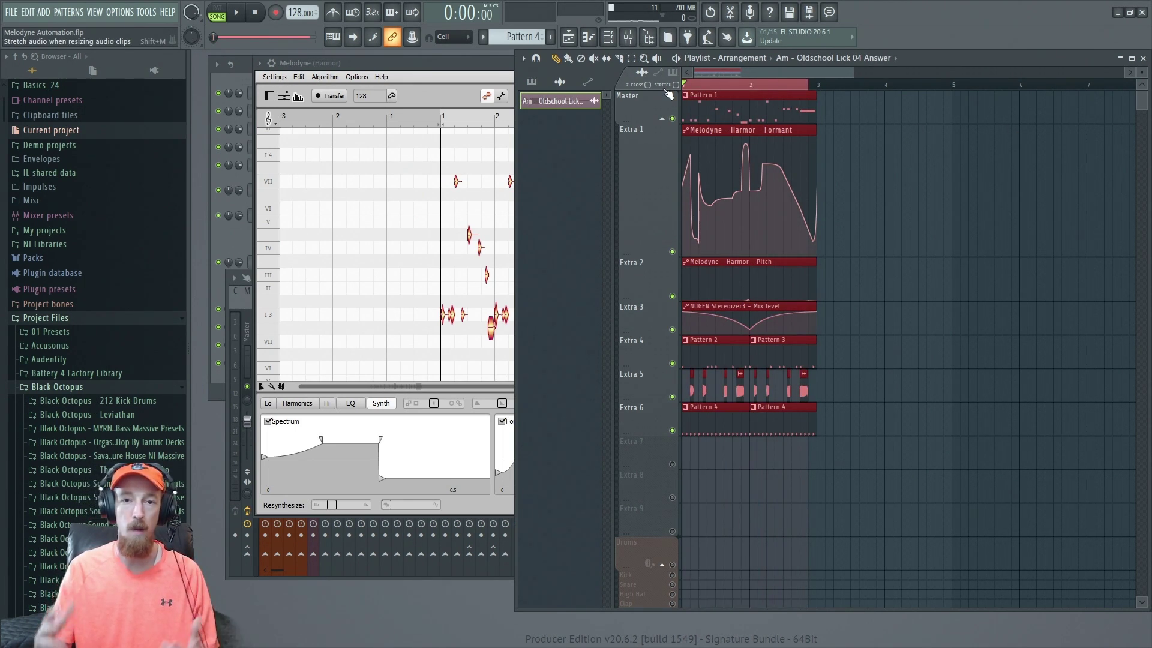